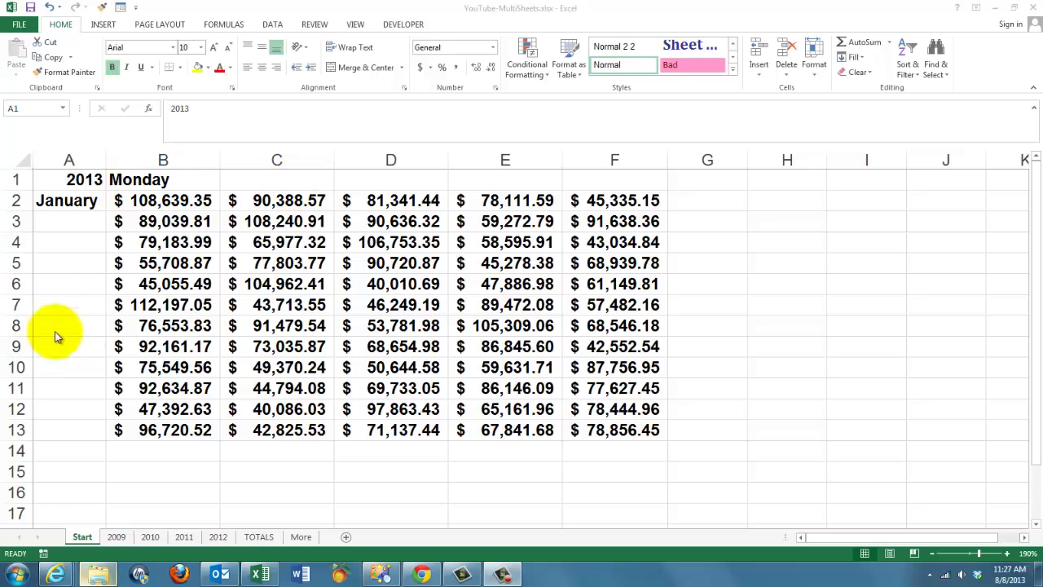
# Fill the month names from January to December down A2:A13 and fit column A to its contents
pyautogui.click(66, 203)
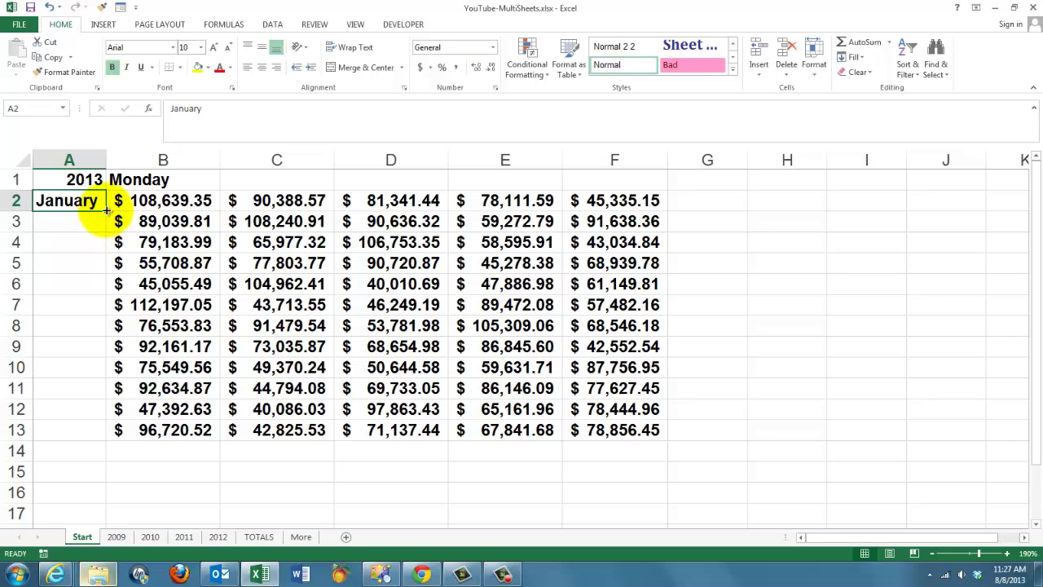
pyautogui.doubleClick(106, 210)
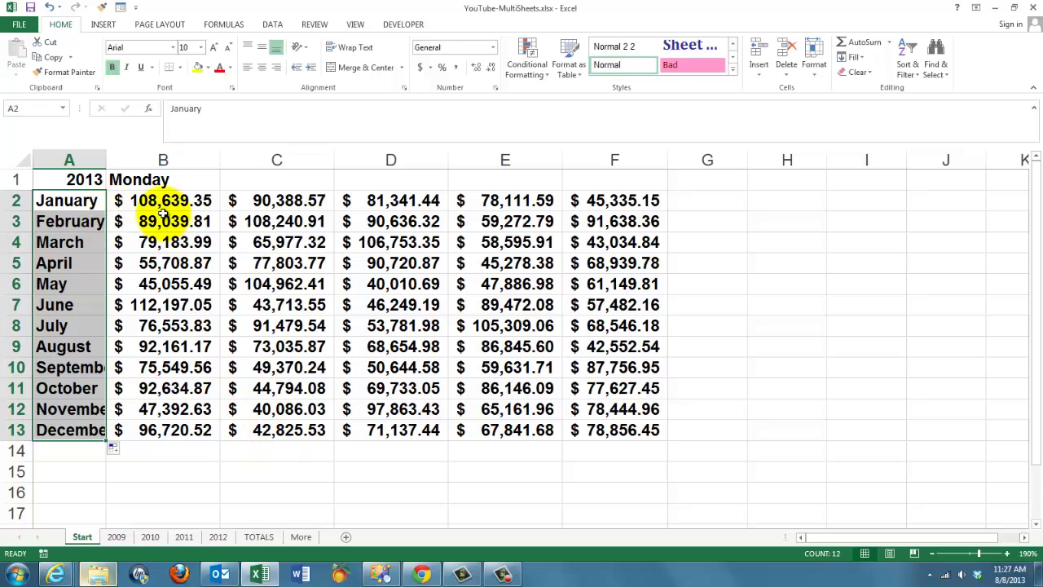
pyautogui.doubleClick(107, 159)
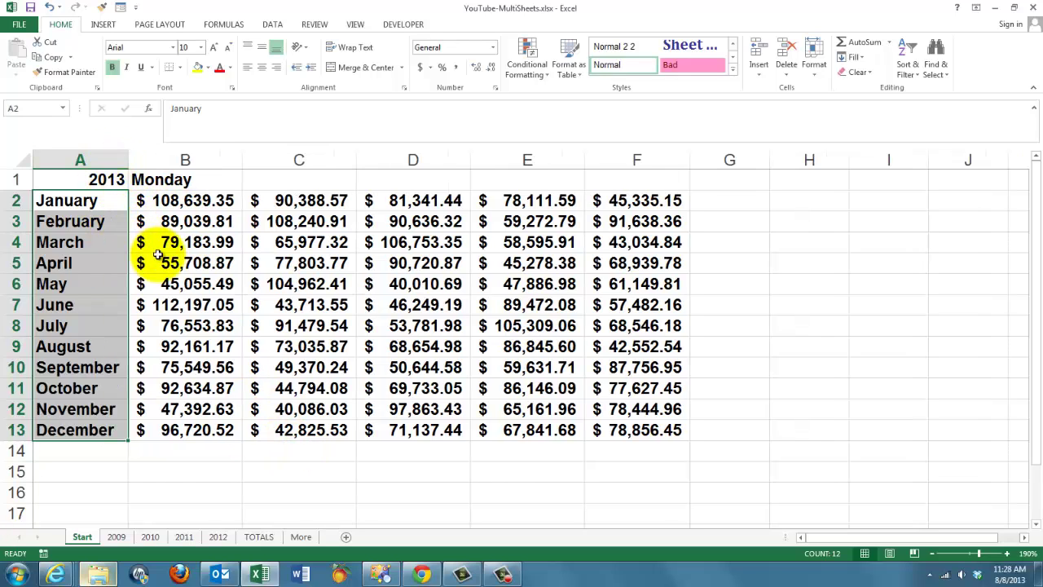
# Fill the weekday headings from Monday to Friday across B1:F1
pyautogui.click(200, 180)
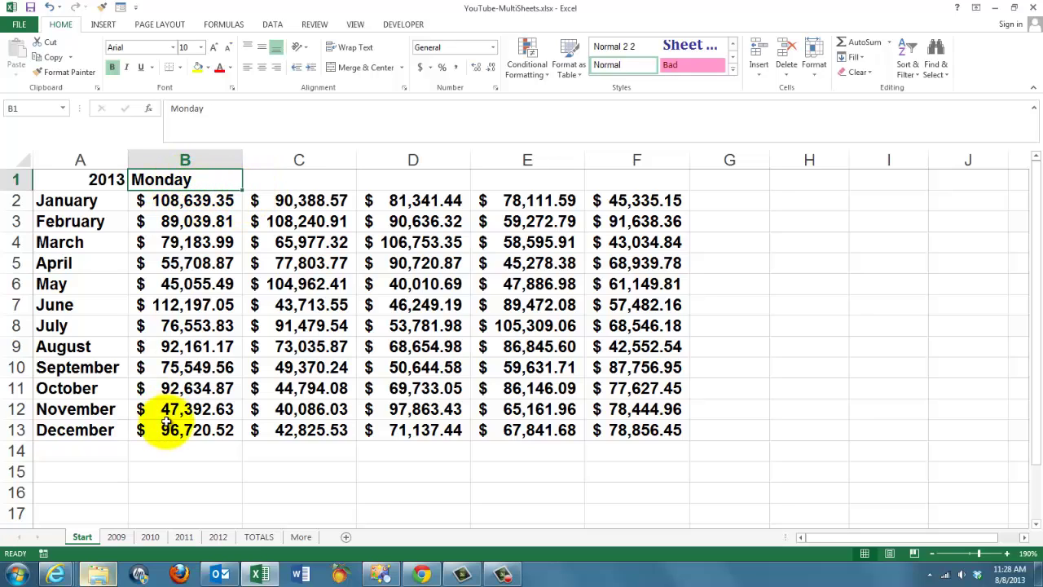
pyautogui.moveTo(242, 191); pyautogui.dragTo(650, 194)
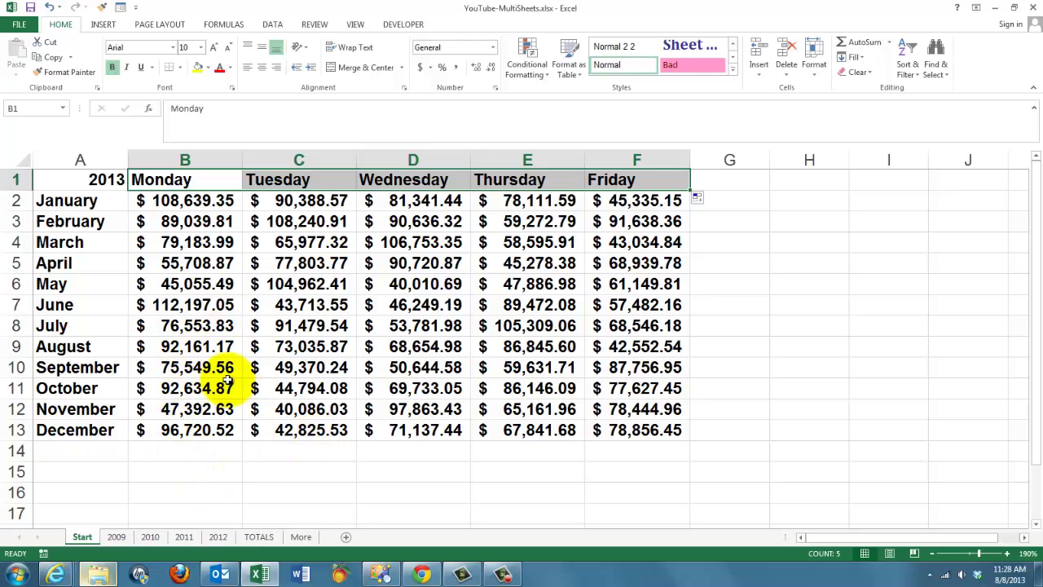
pyautogui.click(301, 367)
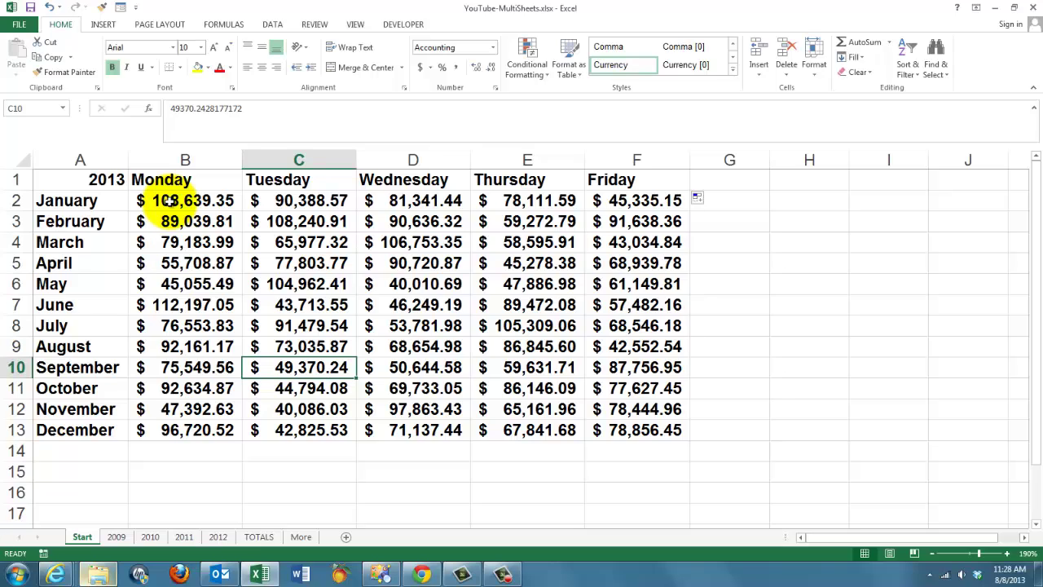
# Add AutoSum totals for every month in column G and every weekday in row 14, using the range B2:G14
pyautogui.click(166, 201)
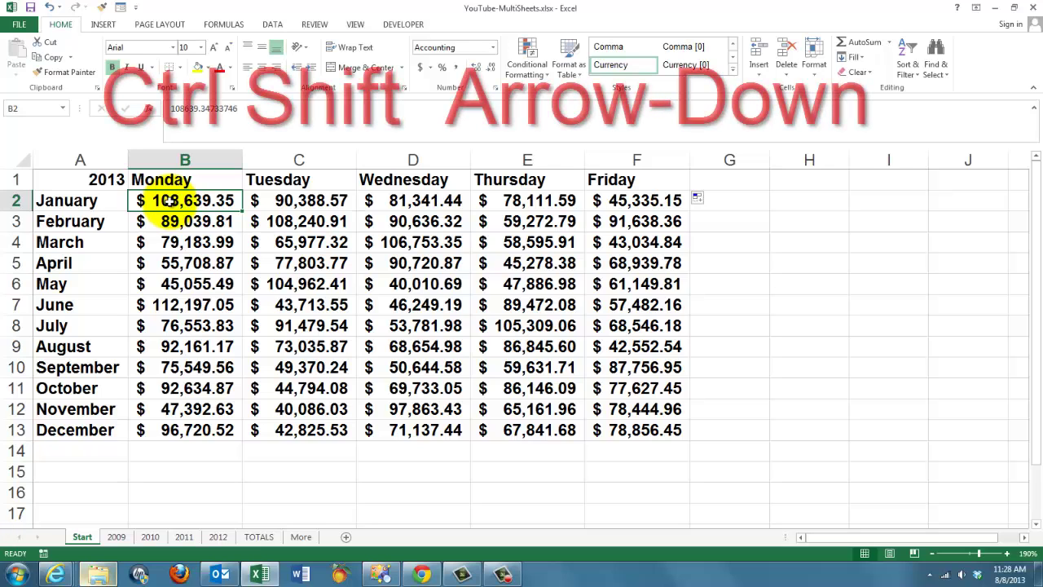
pyautogui.hotkey('ctrl', 'shift', 'Down')
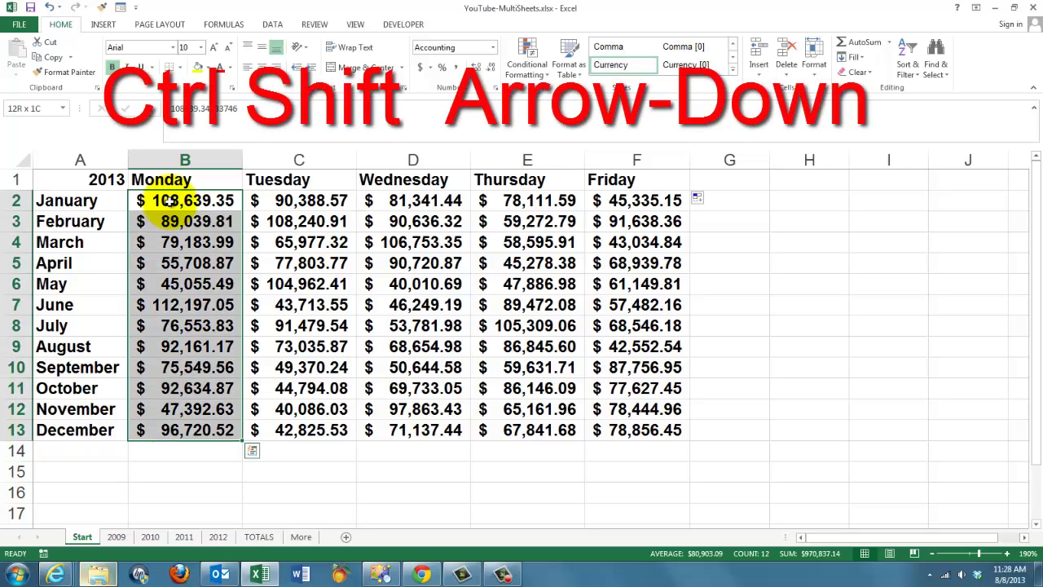
pyautogui.hotkey('ctrl', 'shift', 'Right')
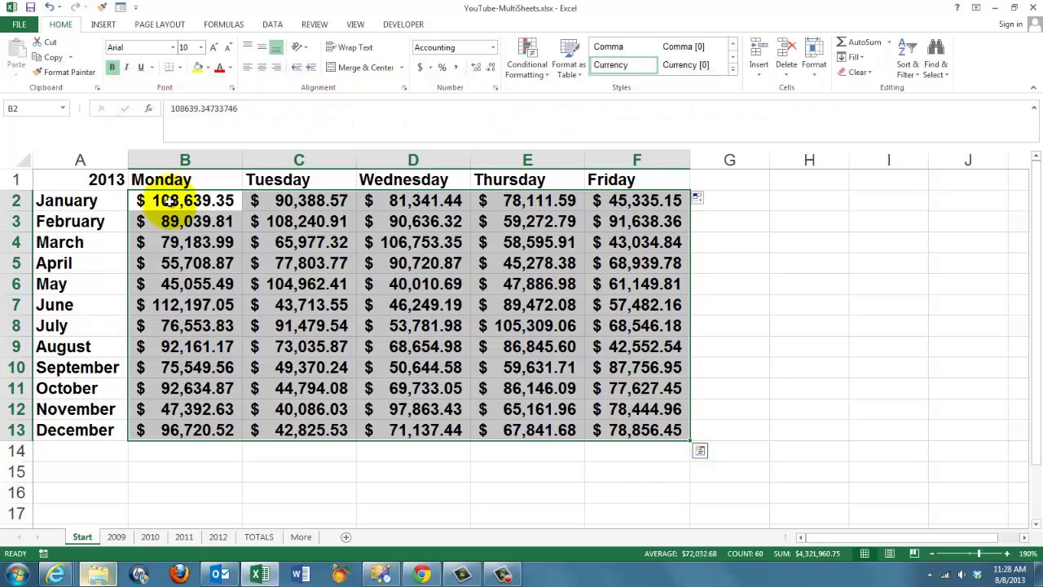
pyautogui.hotkey('shift', 'Down')
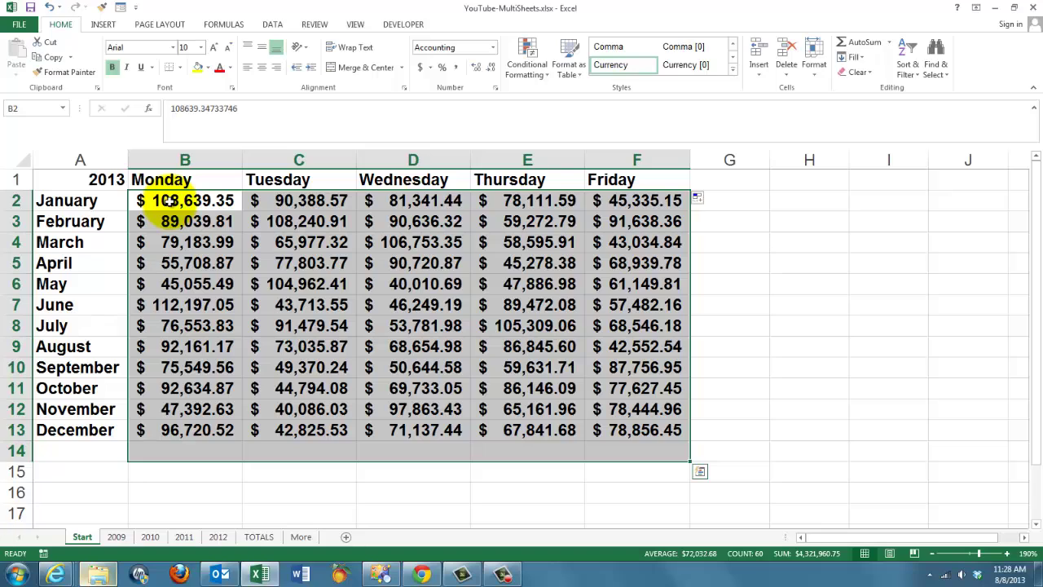
pyautogui.hotkey('shift', 'Right')
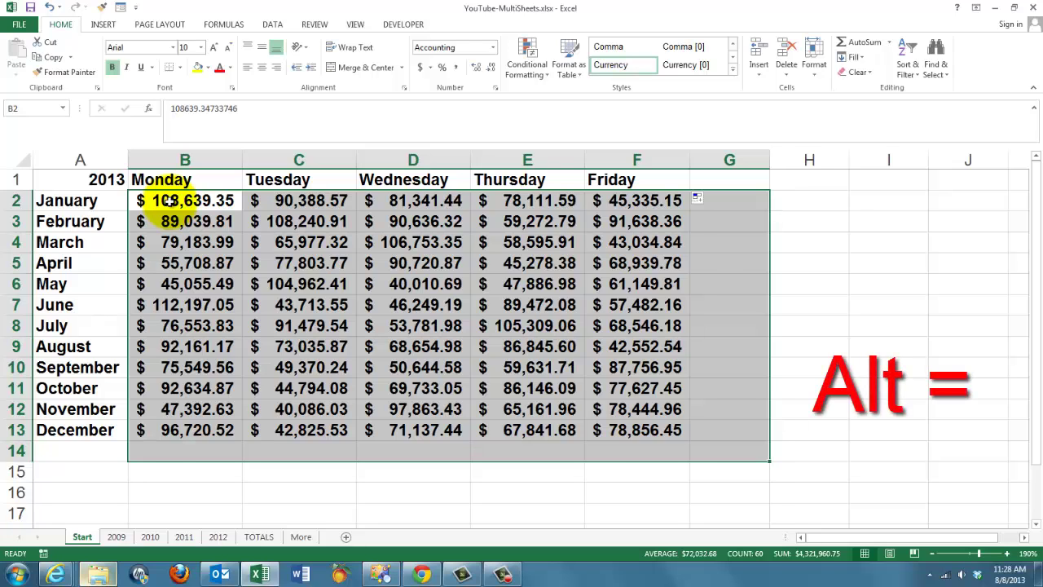
pyautogui.hotkey('alt', '=')
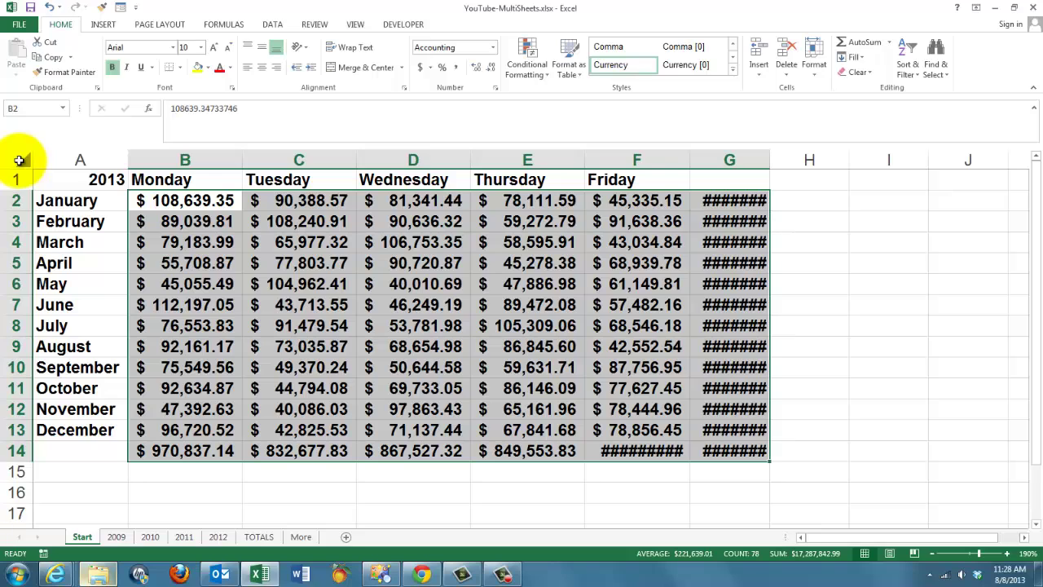
# Fit all column widths on the Start sheet to their contents
pyautogui.click(18, 159)
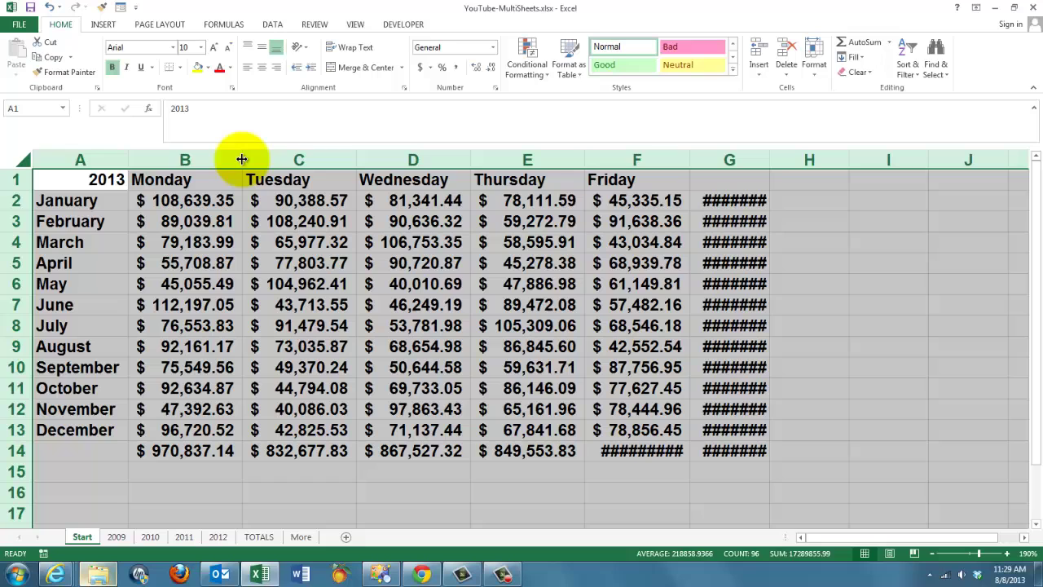
pyautogui.doubleClick(357, 159)
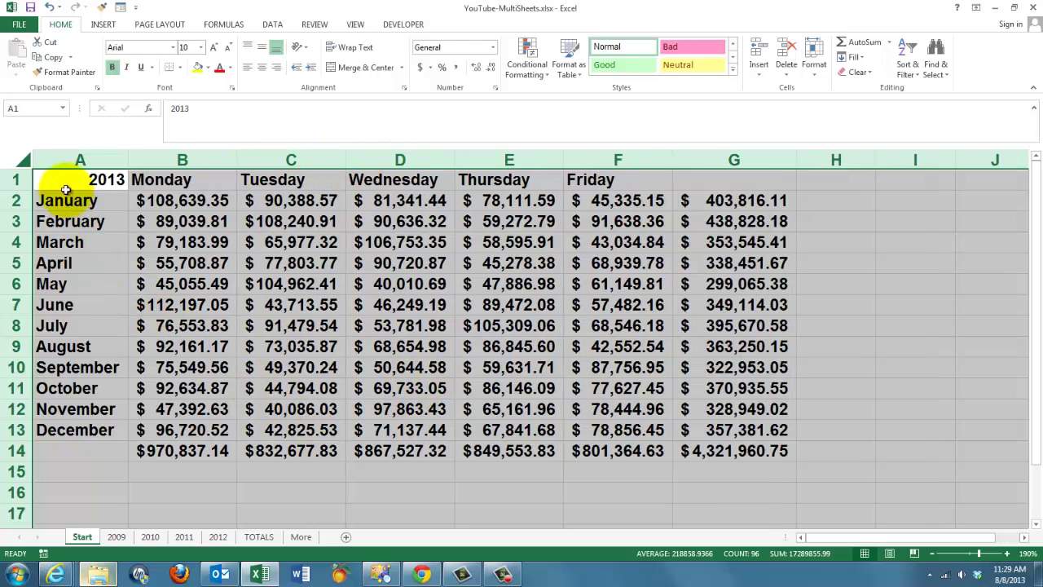
pyautogui.click(73, 177)
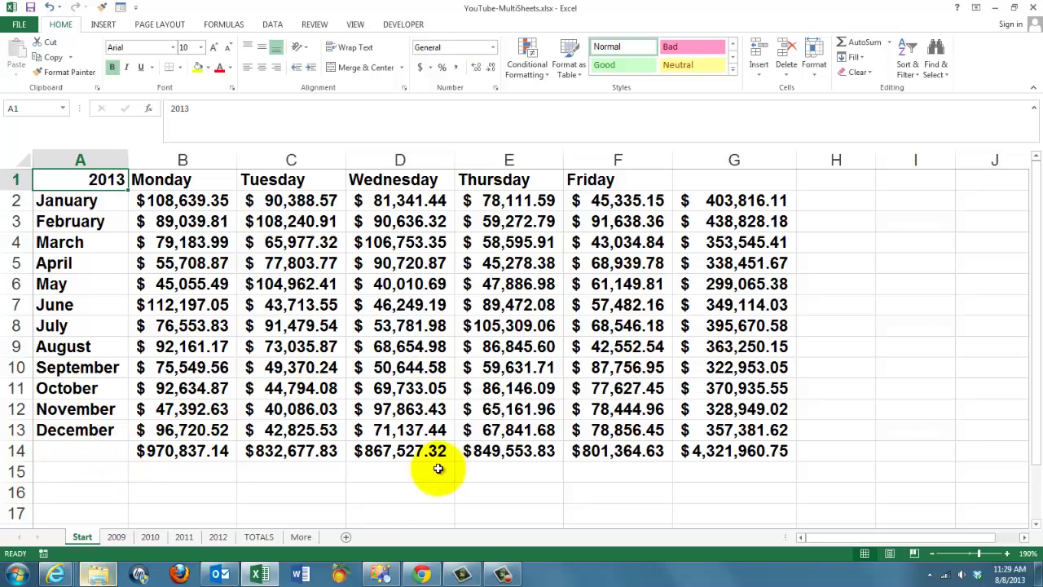
# Look through the 2009, 2010, 2011 and 2012 sheets and open the TOTALS sheet
pyautogui.click(117, 537)
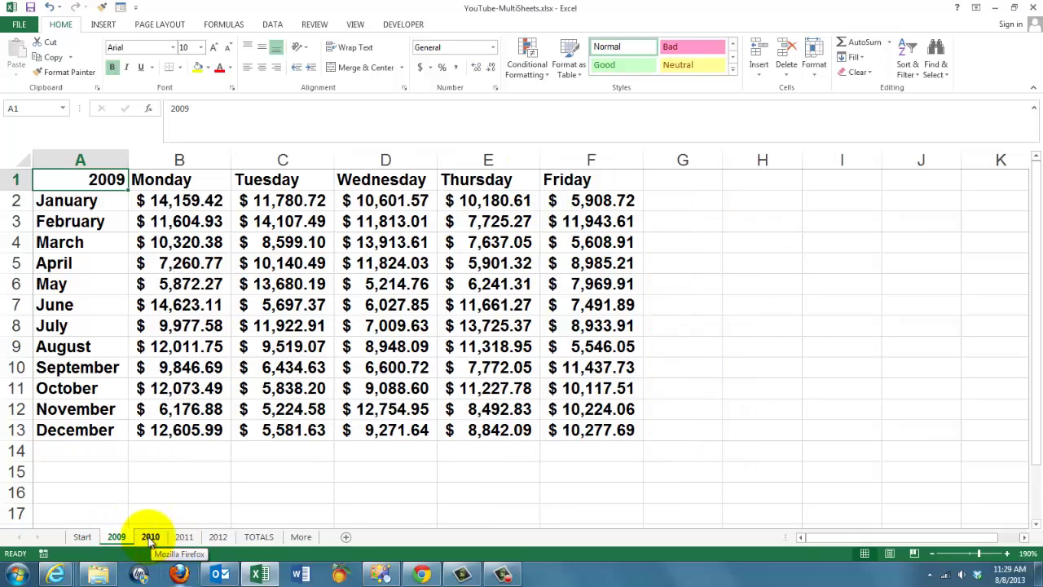
pyautogui.click(150, 537)
pyautogui.click(185, 537)
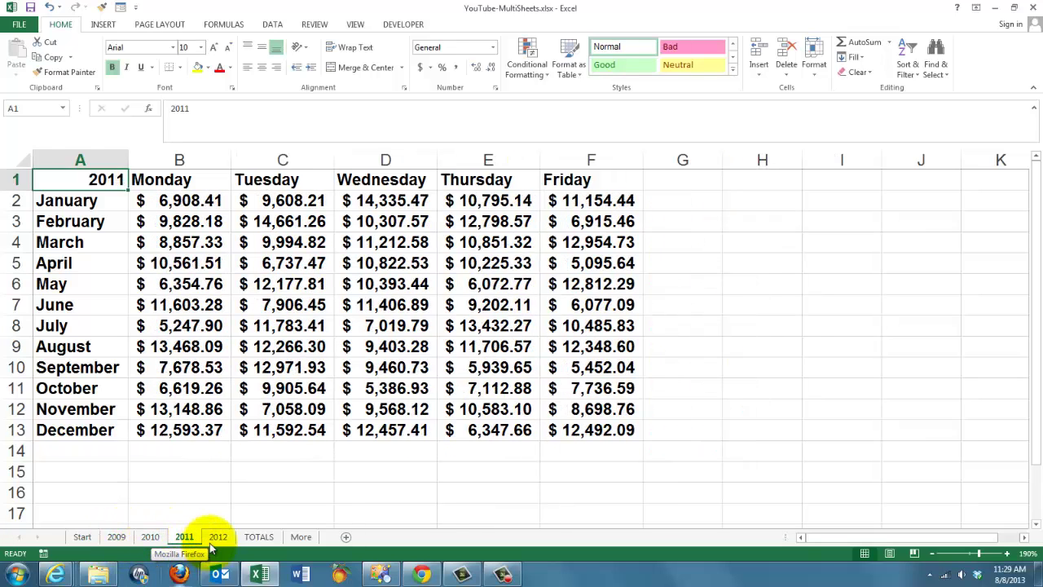
pyautogui.click(218, 537)
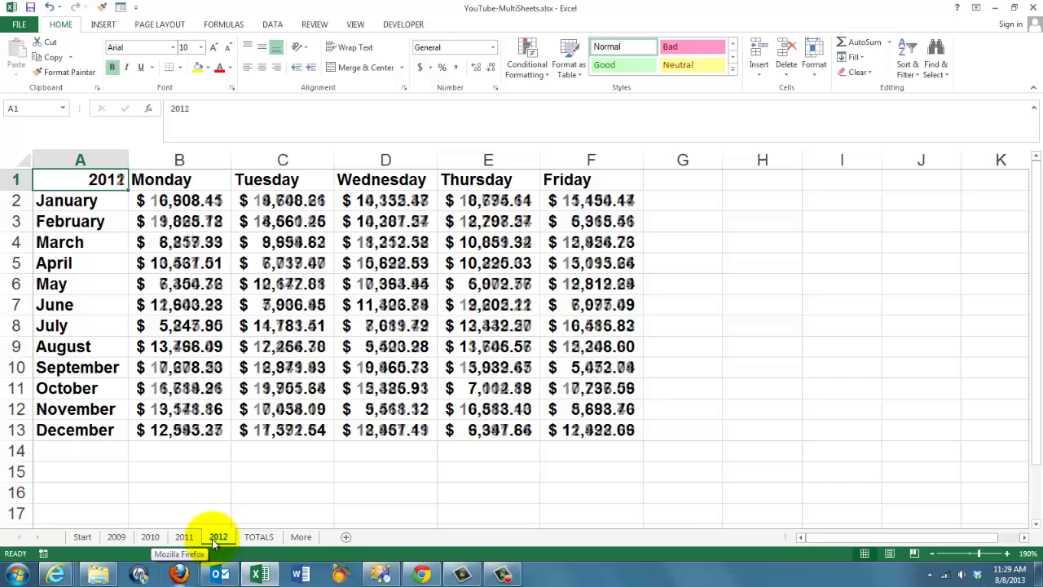
pyautogui.click(257, 537)
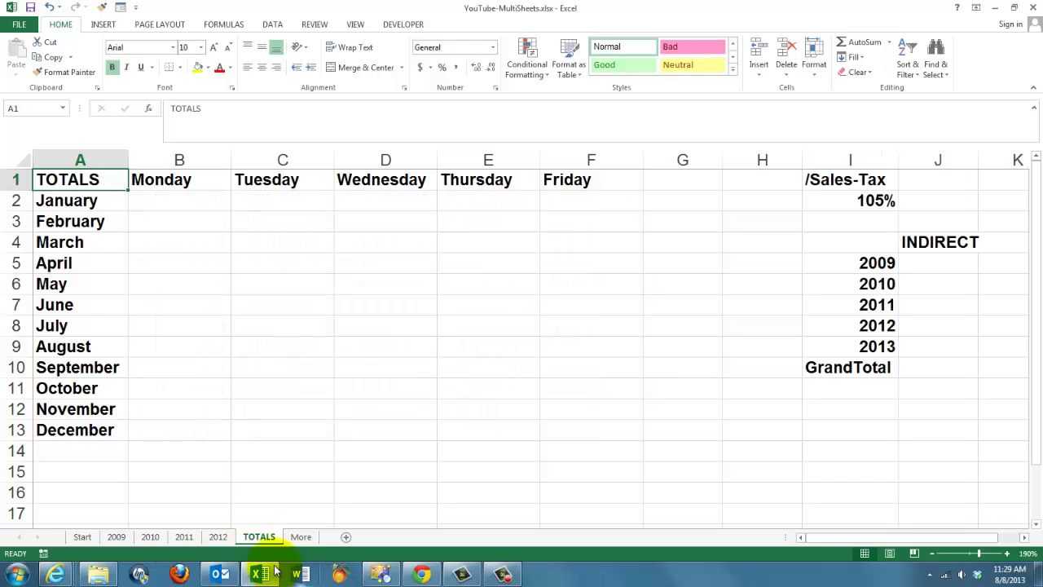
# Enter =SUM('2009:2012'!B2) in cell B2 of the TOTALS sheet and fill it through B2:F13
pyautogui.click(158, 208)
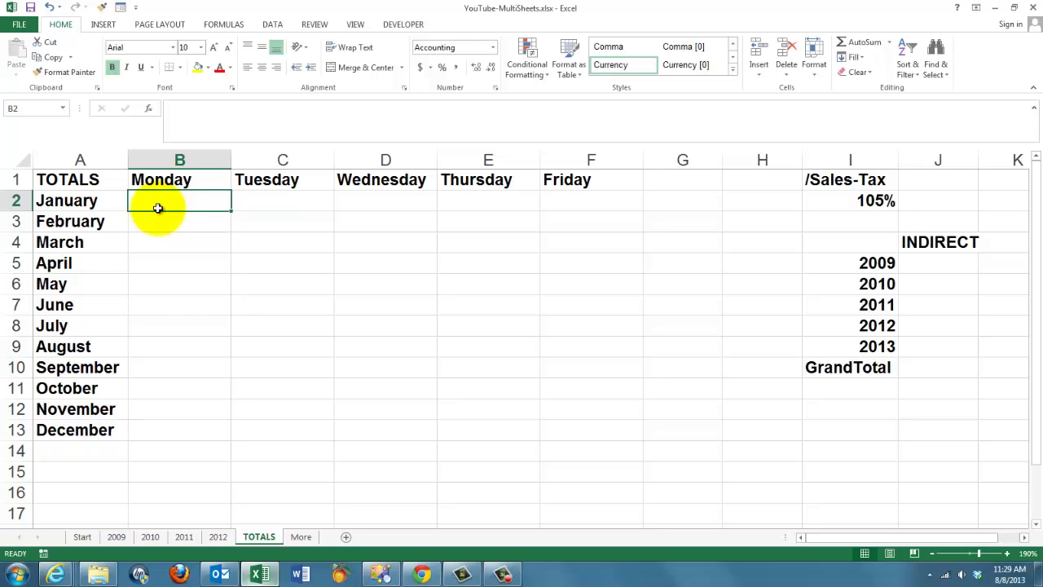
pyautogui.click(223, 24)
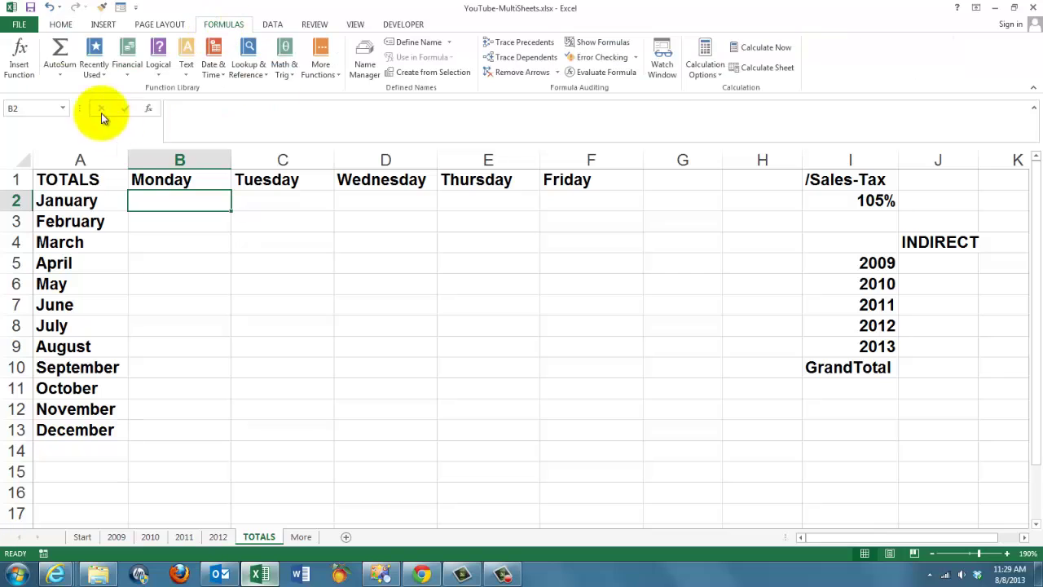
pyautogui.click(59, 50)
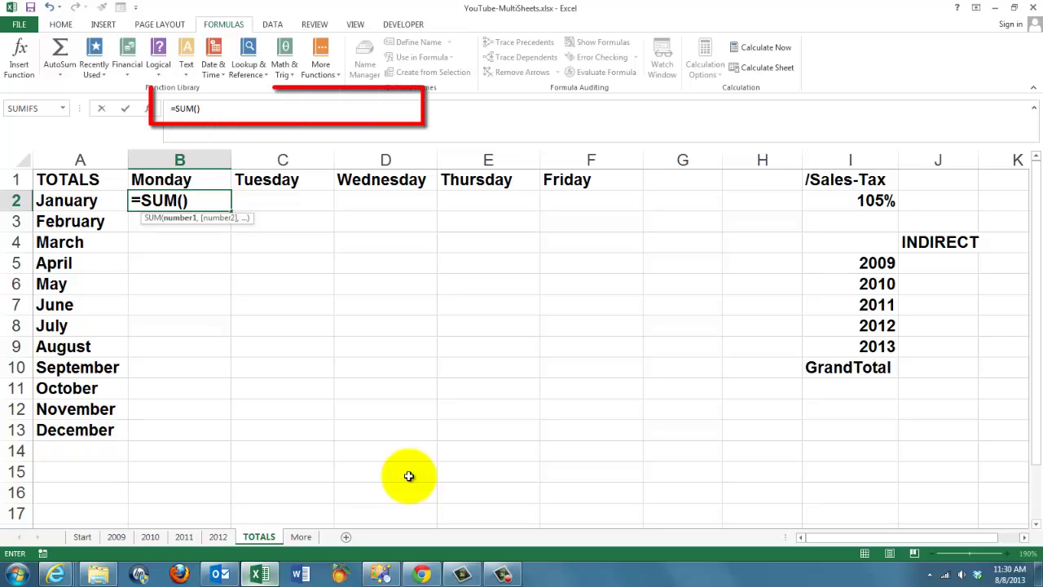
pyautogui.click(117, 537)
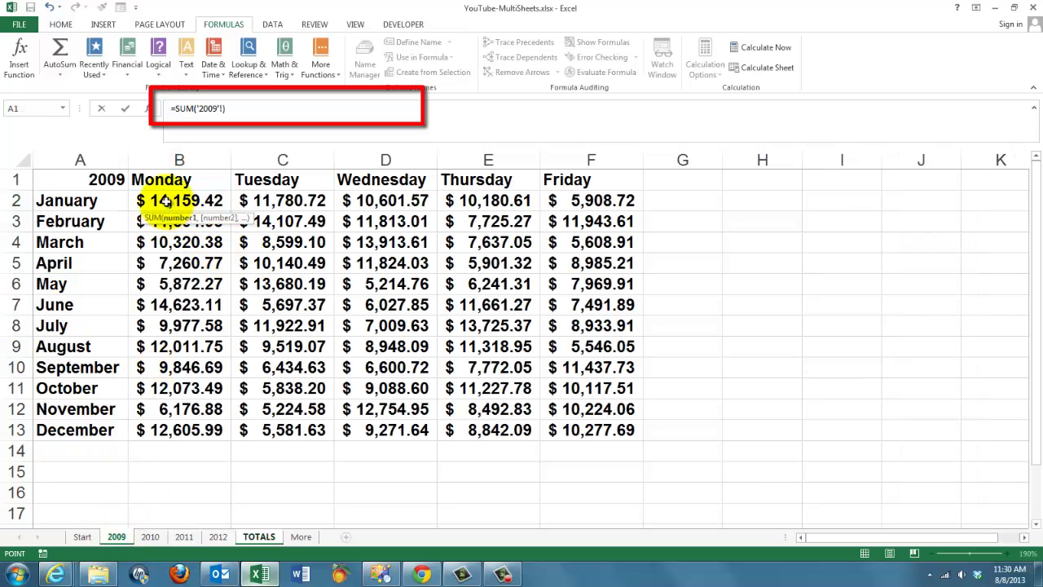
pyautogui.click(168, 201)
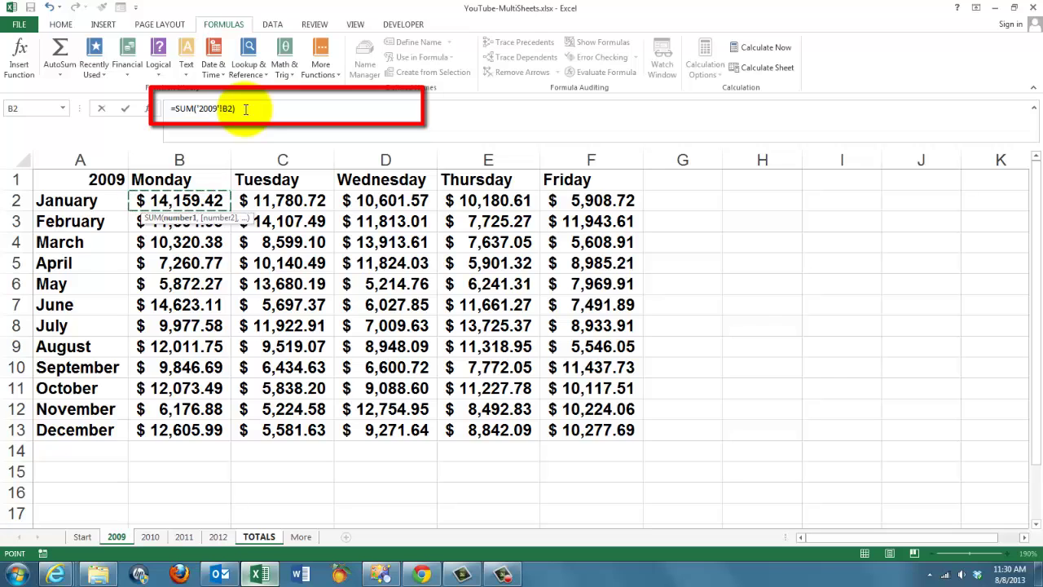
pyautogui.keyDown('shift'); pyautogui.click(219, 536); pyautogui.keyUp('shift')
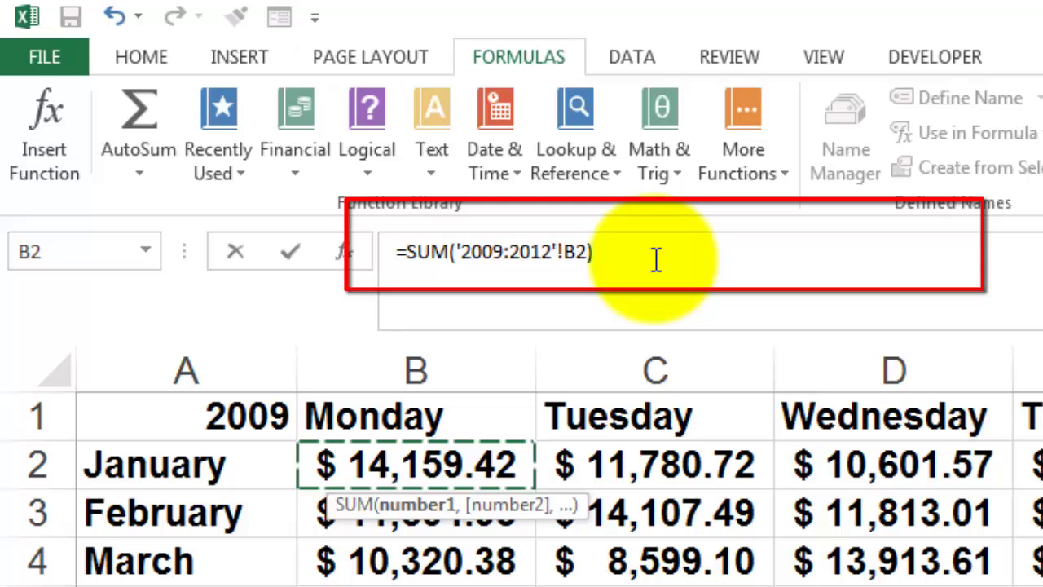
pyautogui.press('Return')
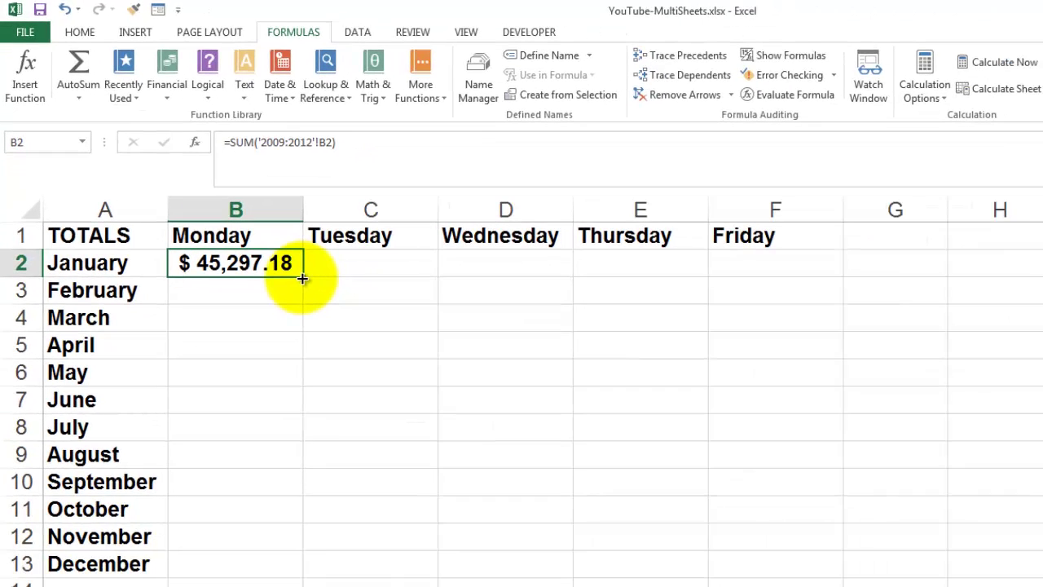
pyautogui.doubleClick(304, 277)
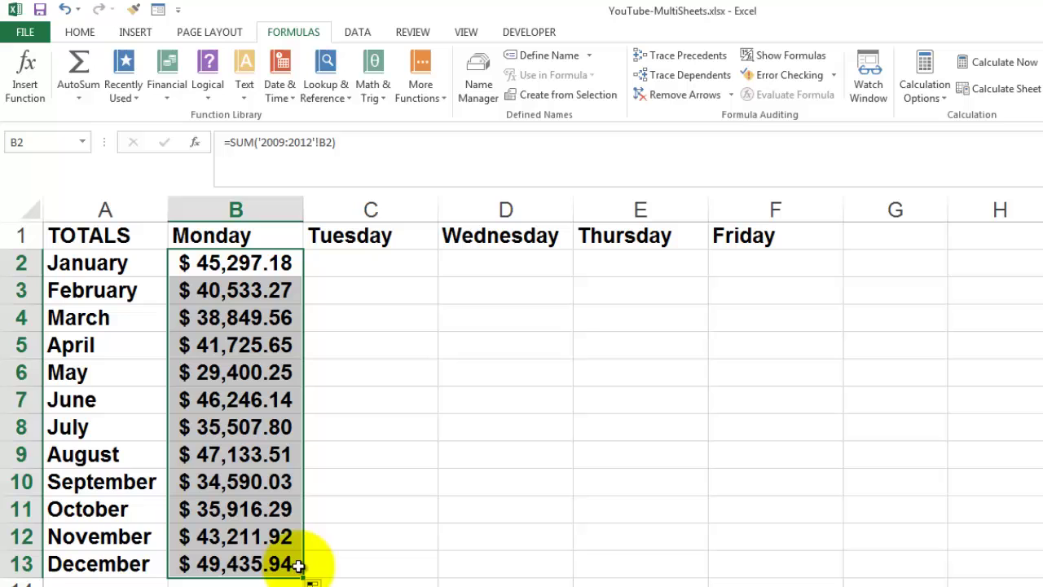
pyautogui.moveTo(301, 577); pyautogui.dragTo(805, 566)
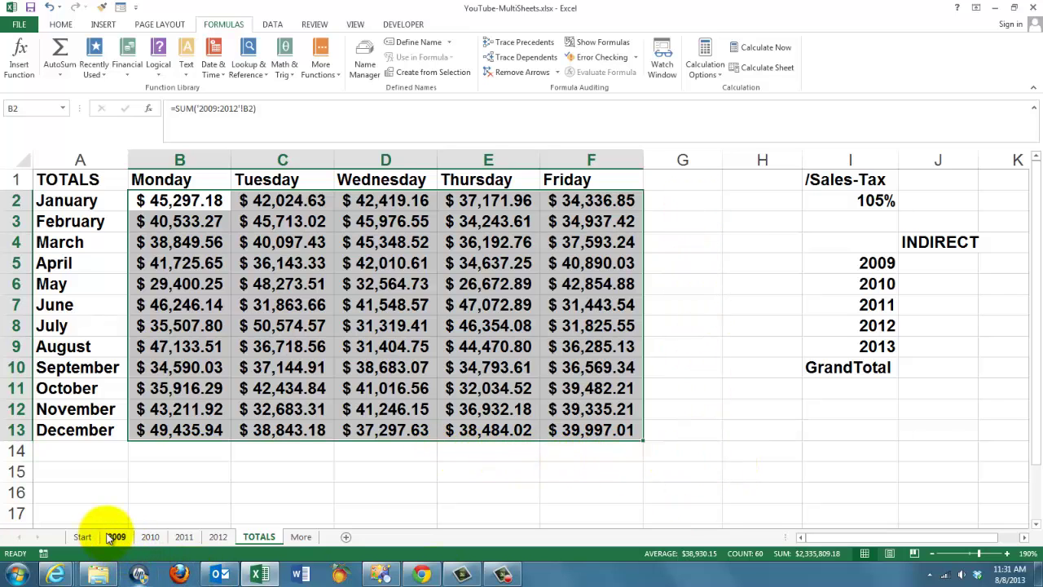
# Compare the layout of the 2009, 2010, 2011 and 2012 sheets and return to the TOTALS sheet
pyautogui.click(116, 537)
pyautogui.click(150, 536)
pyautogui.click(184, 536)
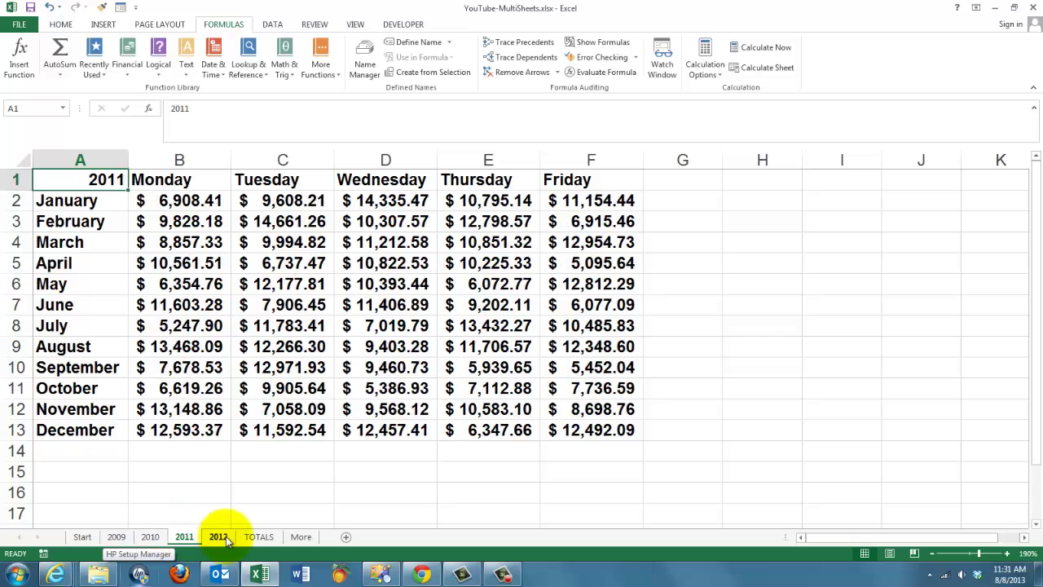
pyautogui.click(217, 537)
pyautogui.click(258, 536)
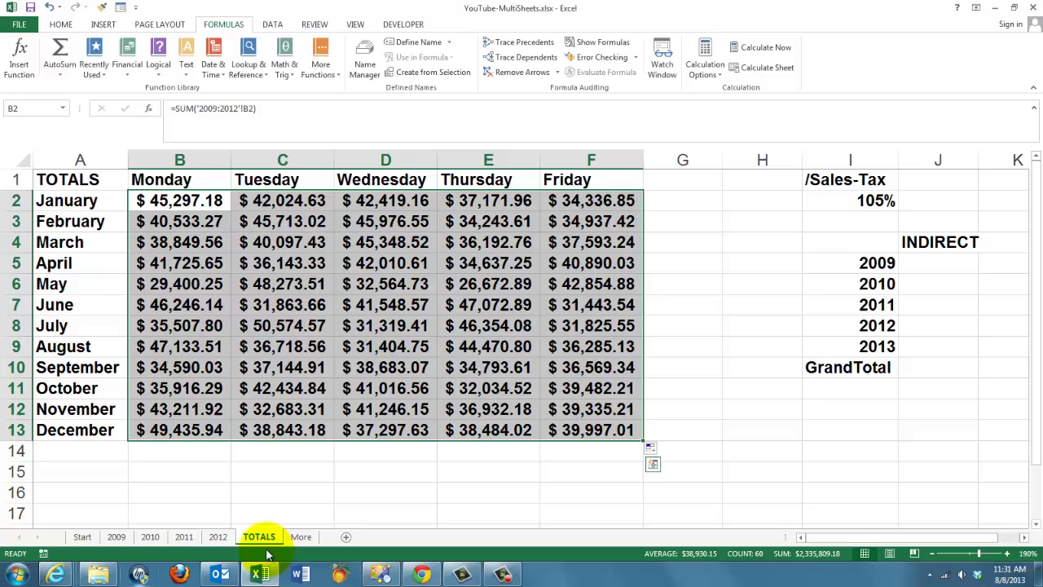
# Group the 2009 through TOTALS sheets and AutoSum B2:G14 to add row totals in column G and column totals in row 14
pyautogui.click(116, 536)
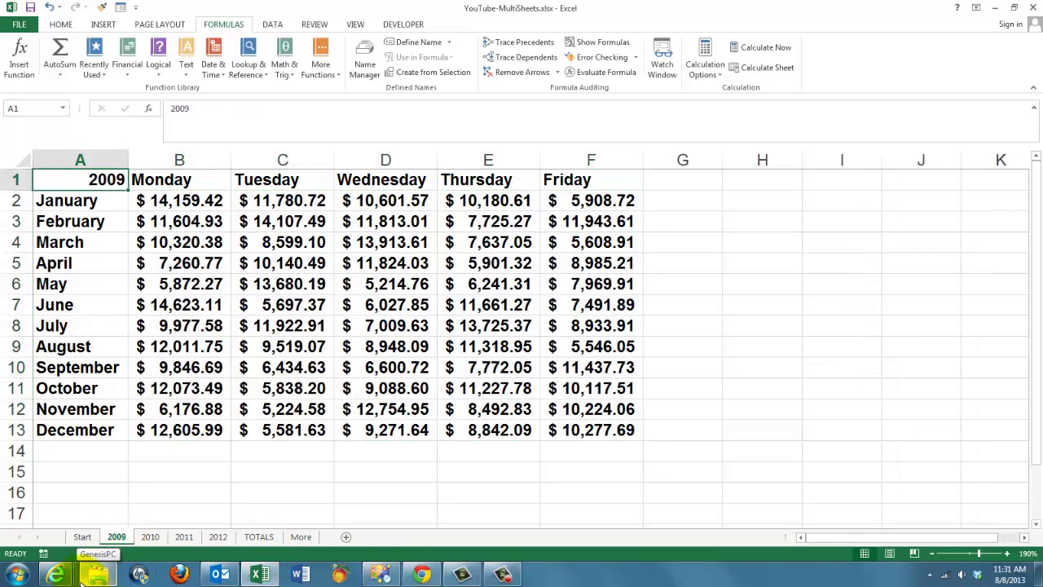
pyautogui.keyDown('shift'); pyautogui.click(263, 537); pyautogui.keyUp('shift')
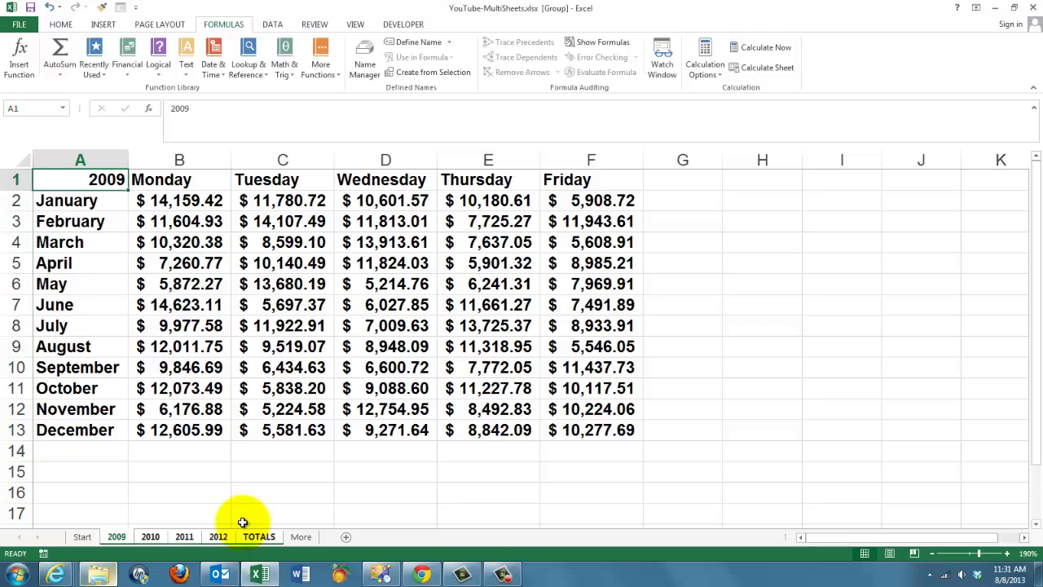
pyautogui.click(160, 200)
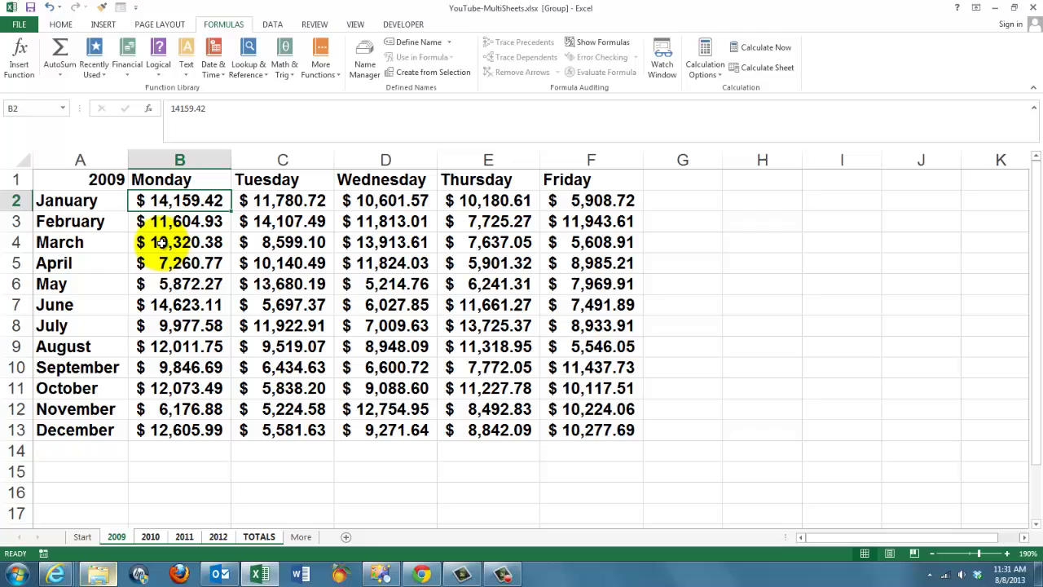
pyautogui.hotkey('ctrl', 'shift', 'Down')
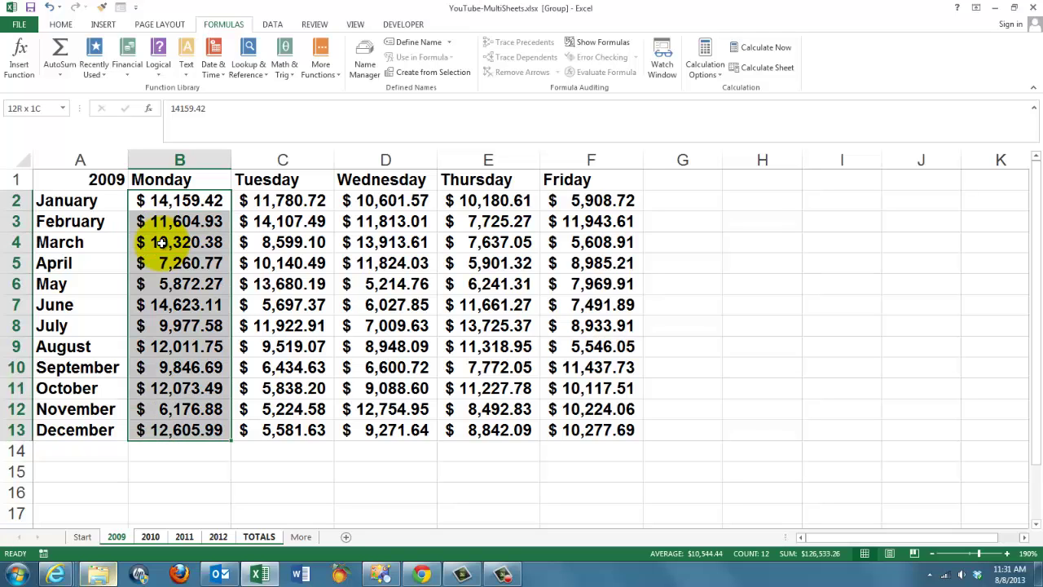
pyautogui.hotkey('ctrl', 'shift', 'Right')
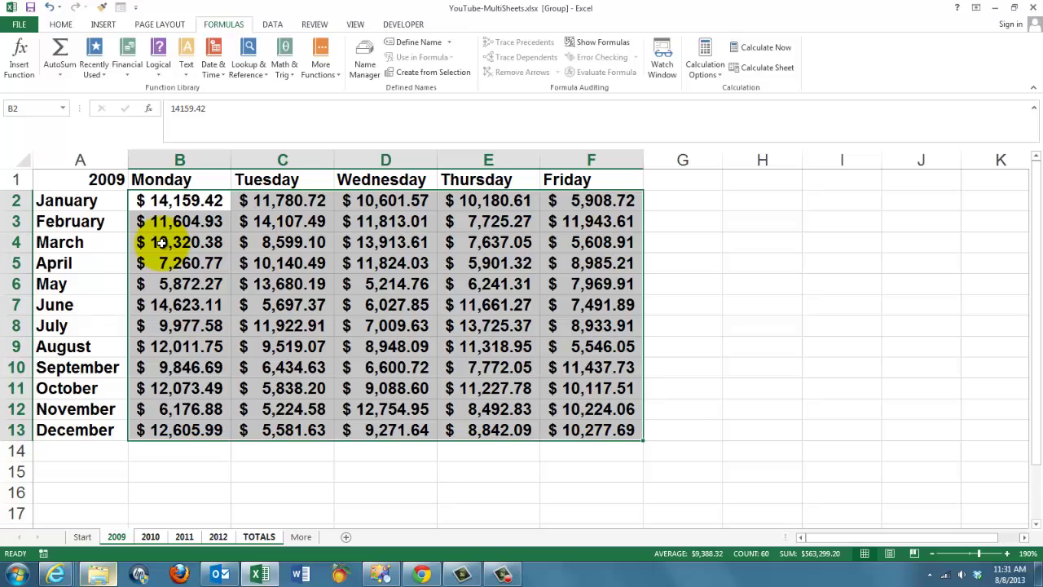
pyautogui.hotkey('shift', 'Down')
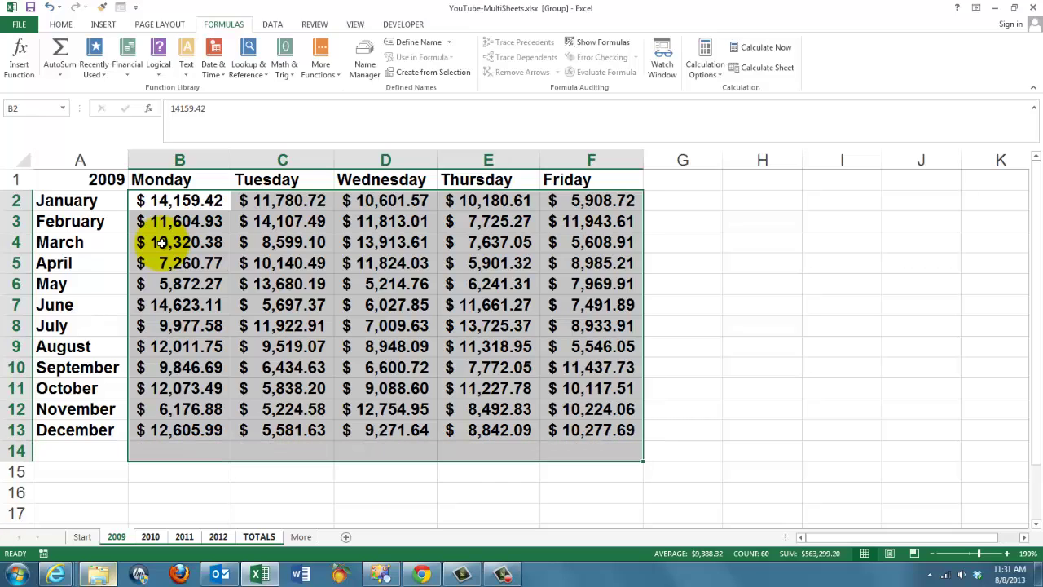
pyautogui.hotkey('shift', 'Right')
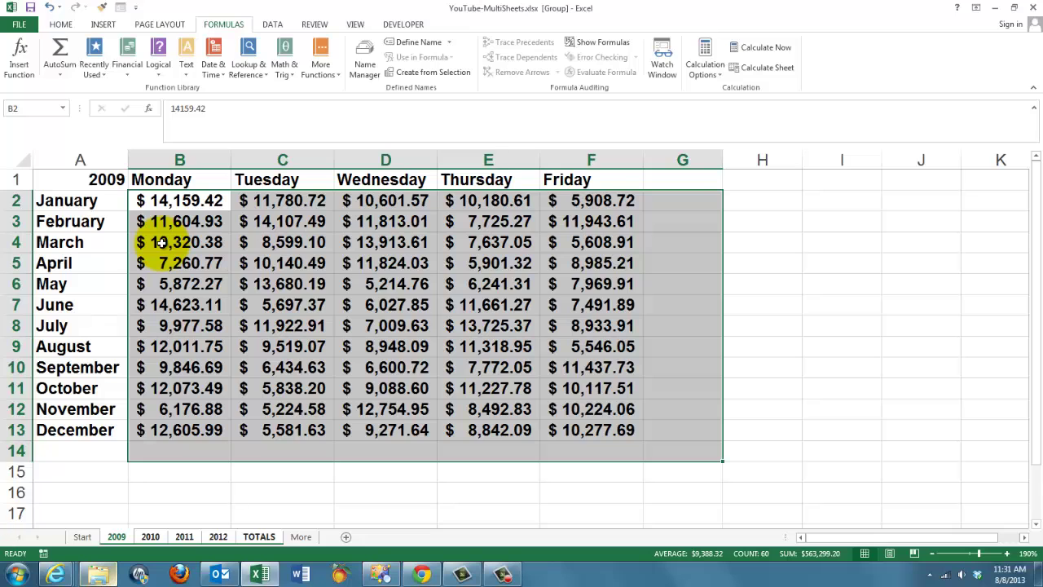
pyautogui.hotkey('alt', '=')
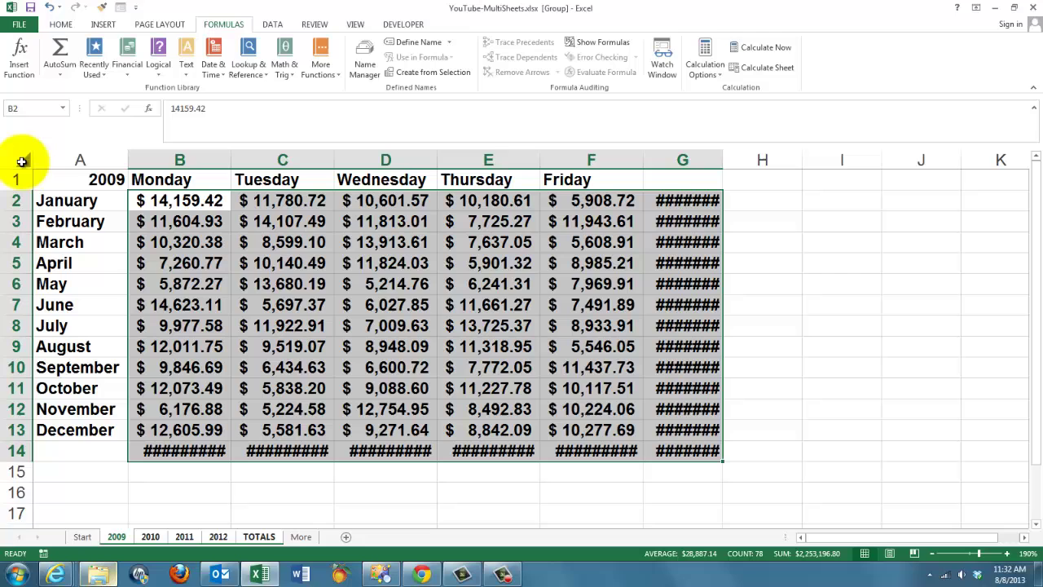
# Fit all column widths on the grouped sheets to their contents and ungroup the sheets
pyautogui.click(22, 161)
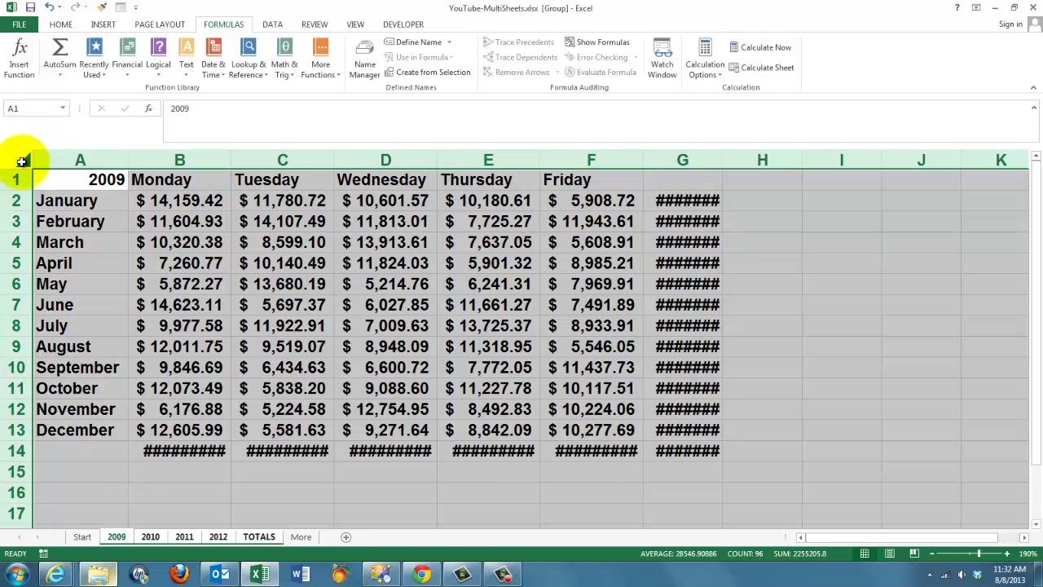
pyautogui.doubleClick(232, 159)
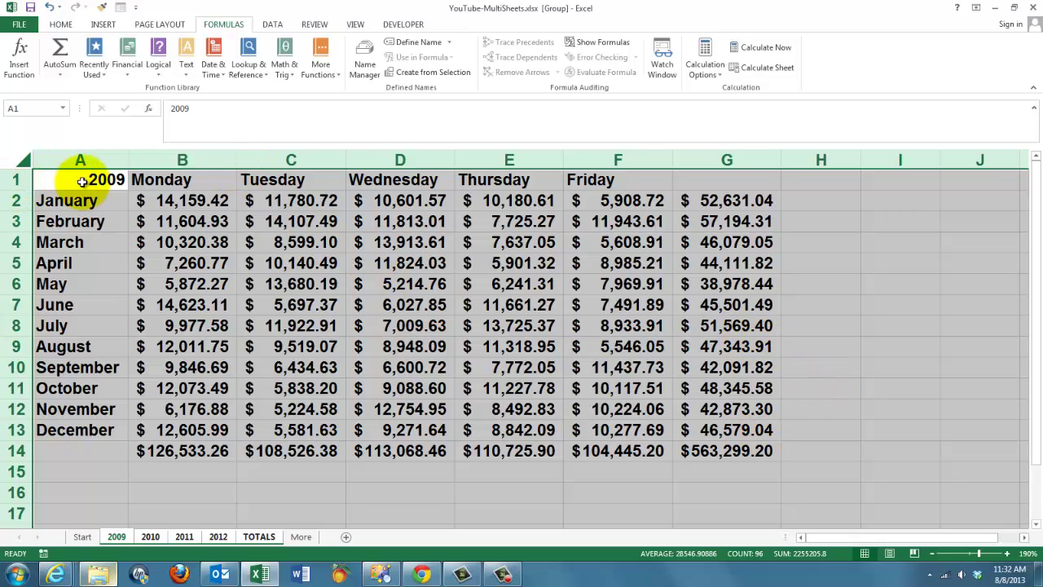
pyautogui.click(78, 180)
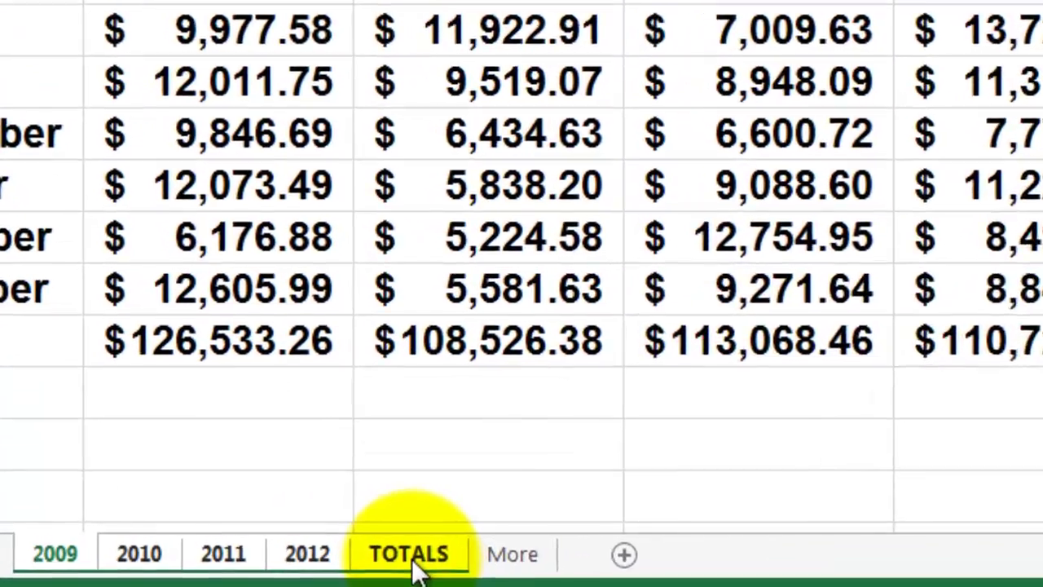
pyautogui.rightClick(412, 562)
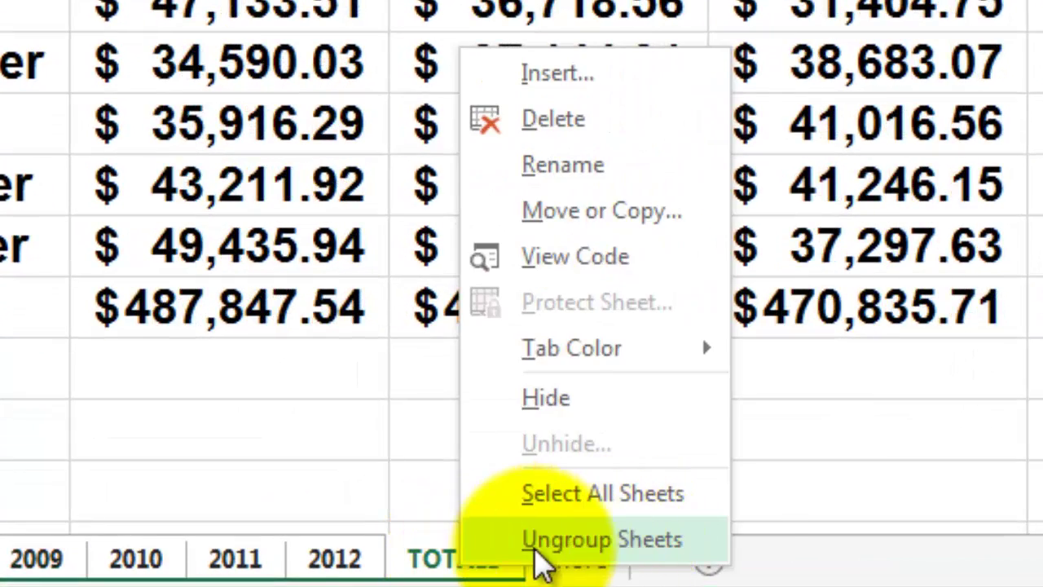
pyautogui.click(578, 542)
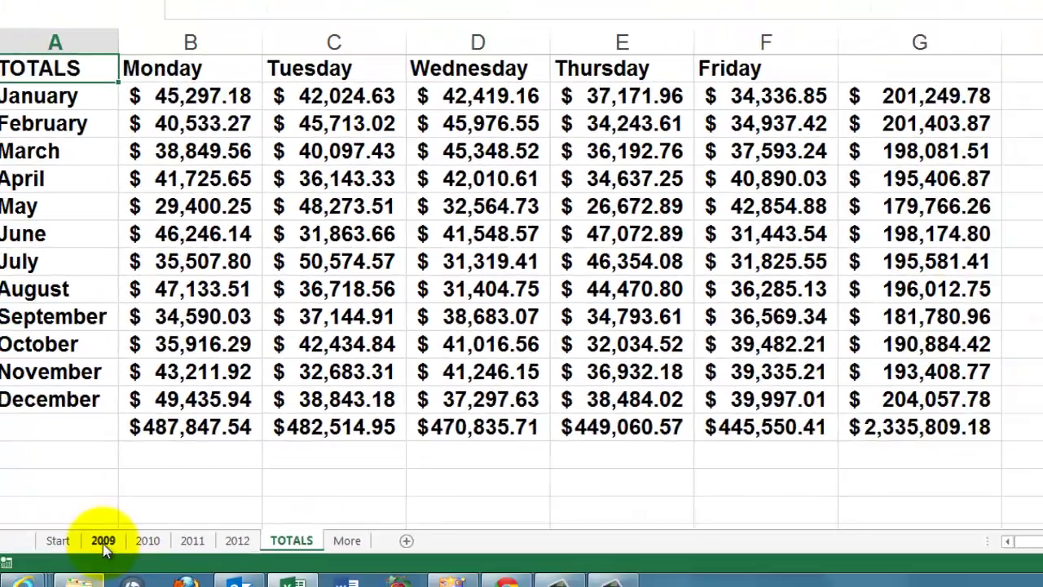
# Check the added totals on the 2009, 2010, 2011 and 2012 sheets, and narrow the empty column H on the TOTALS sheet
pyautogui.click(62, 554)
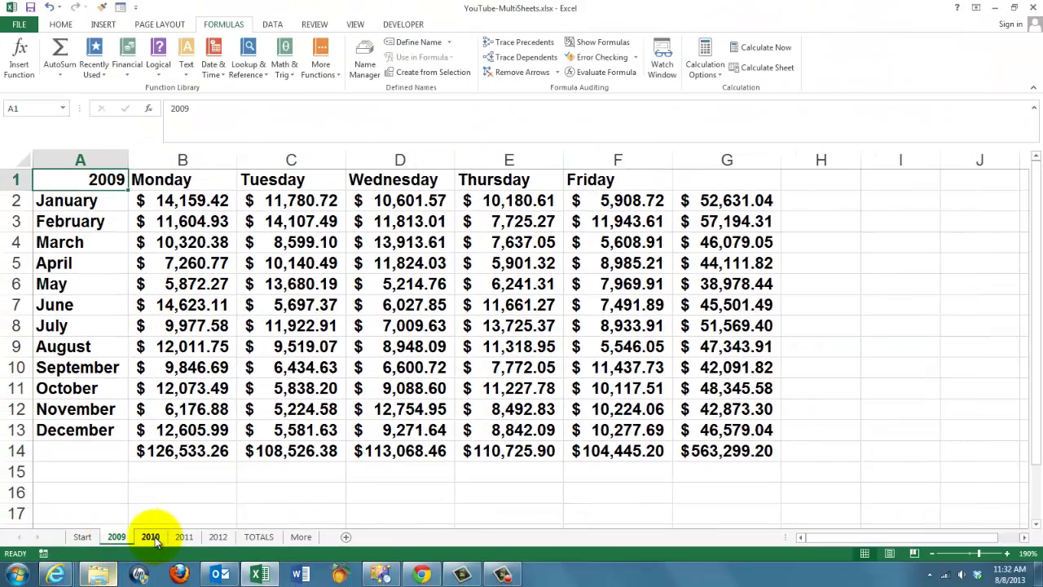
pyautogui.click(153, 539)
pyautogui.click(186, 539)
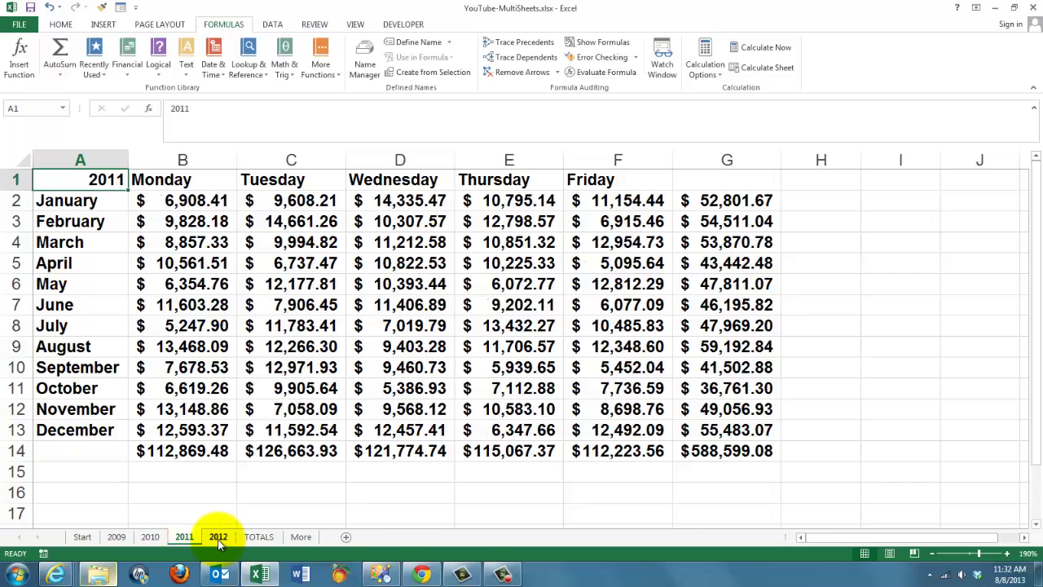
pyautogui.click(218, 537)
pyautogui.click(260, 538)
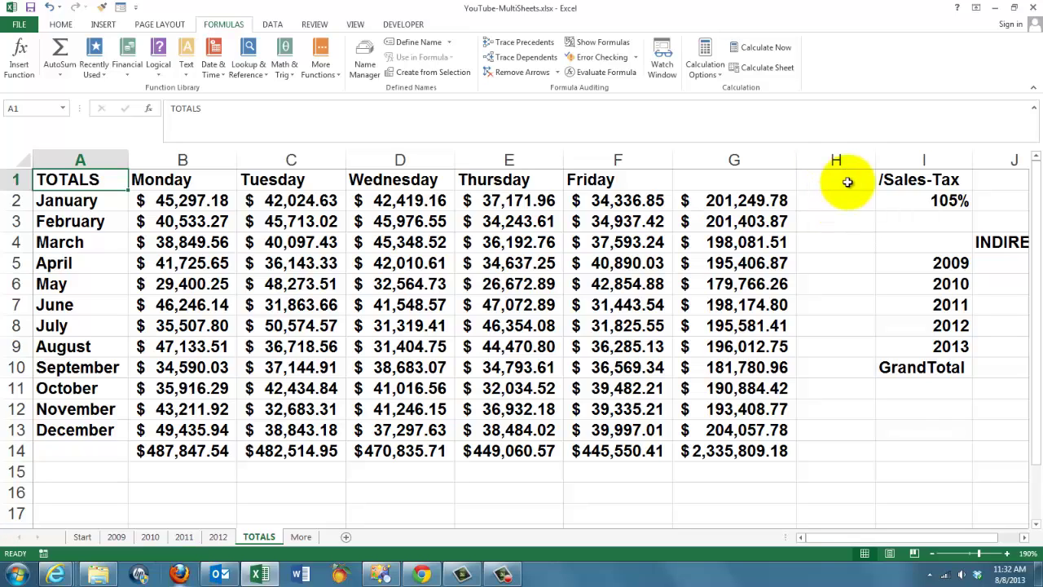
pyautogui.moveTo(876, 160); pyautogui.dragTo(821, 163)
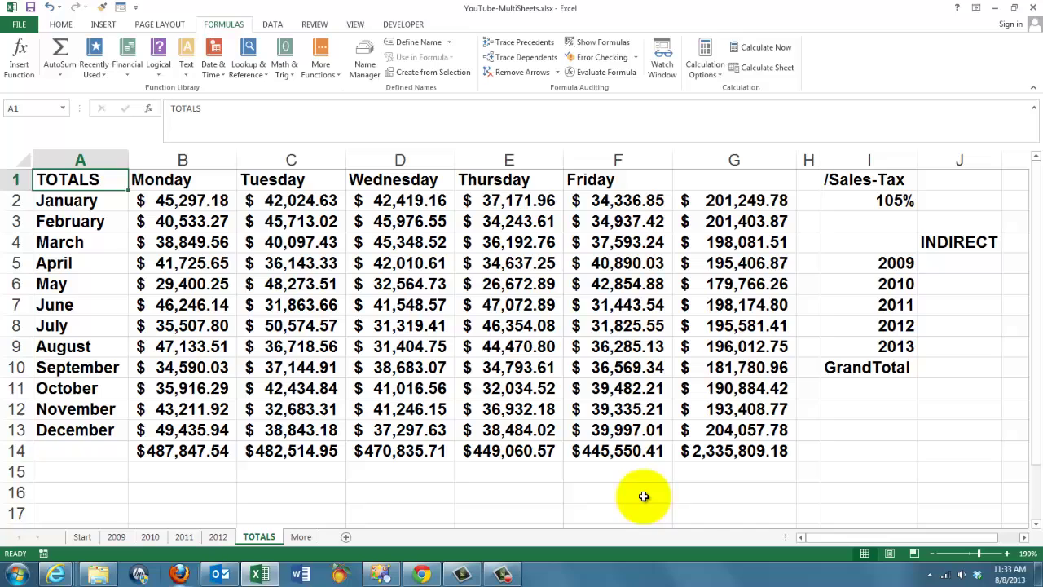
# Group the 2009 through 2012 sheets and enter 1.05 in cell I1
pyautogui.click(117, 537)
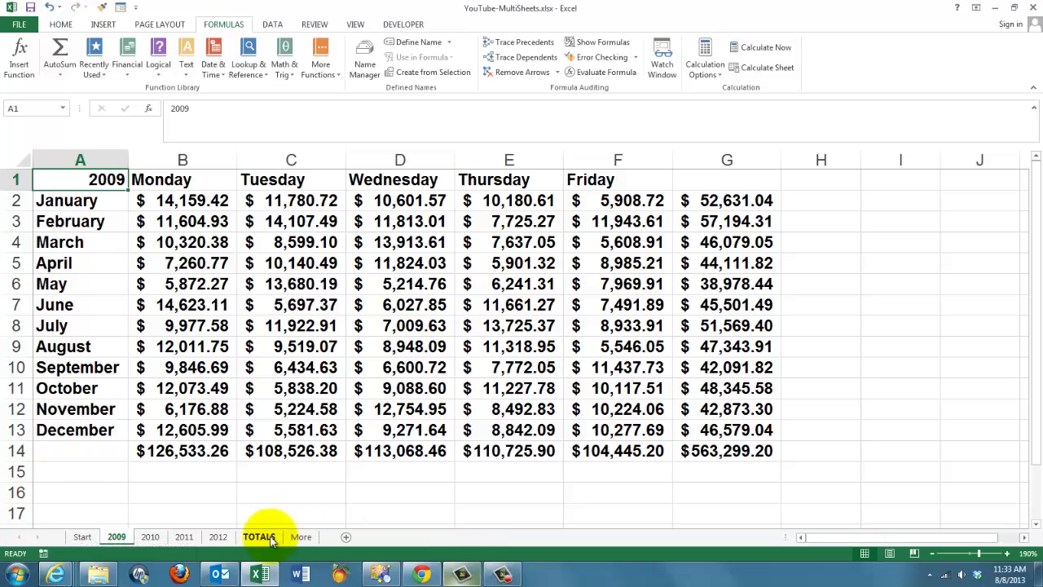
pyautogui.keyDown('shift'); pyautogui.click(217, 537); pyautogui.keyUp('shift')
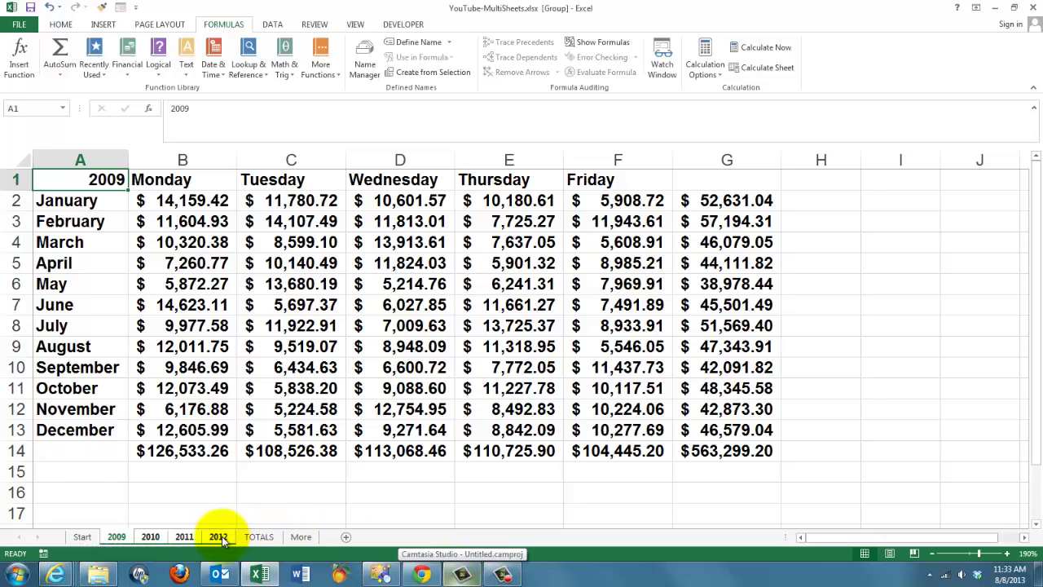
pyautogui.click(894, 182)
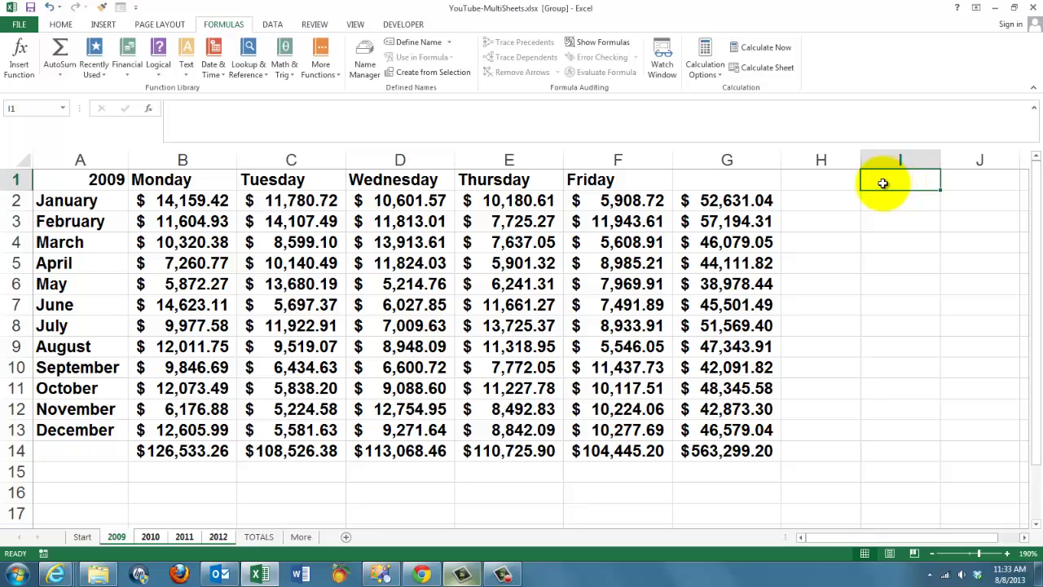
pyautogui.write('1.05')
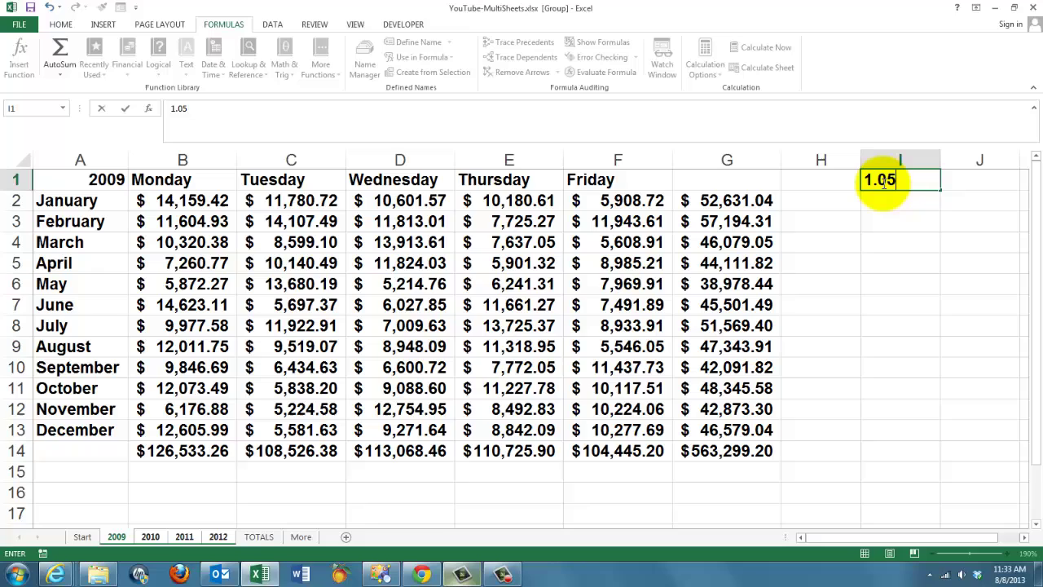
pyautogui.hotkey('ctrl', 'Return')
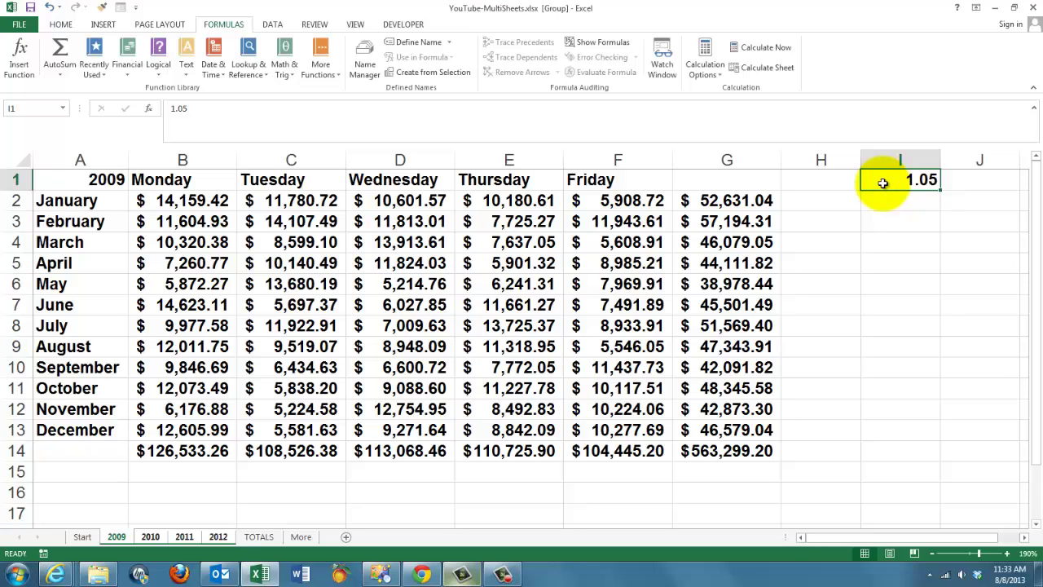
# Copy I1 and apply it to B2:F13 on the grouped sheets with Paste Special, using Values and the Divide operation
pyautogui.hotkey('ctrl', 'c')
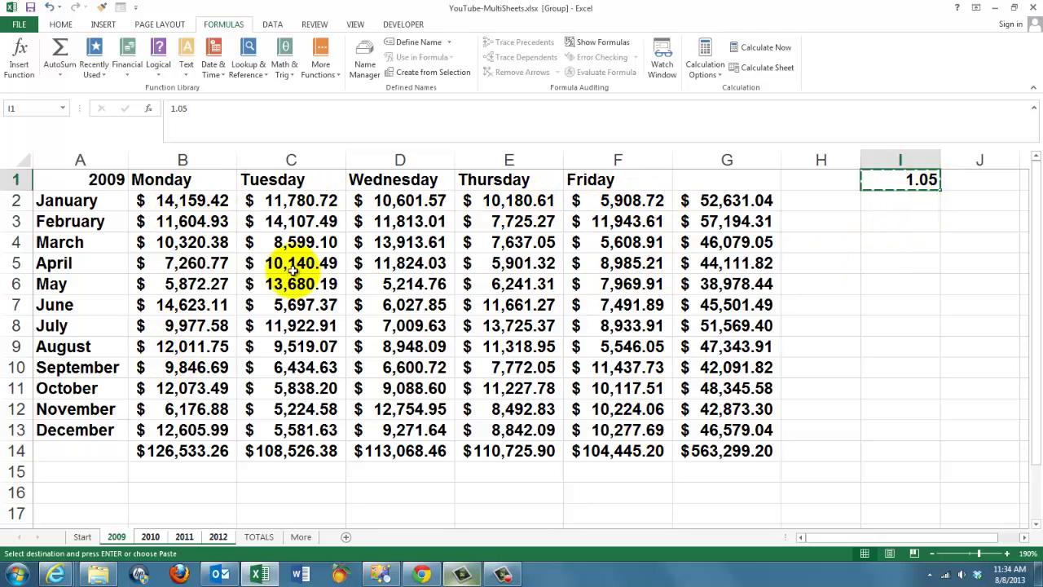
pyautogui.click(165, 200)
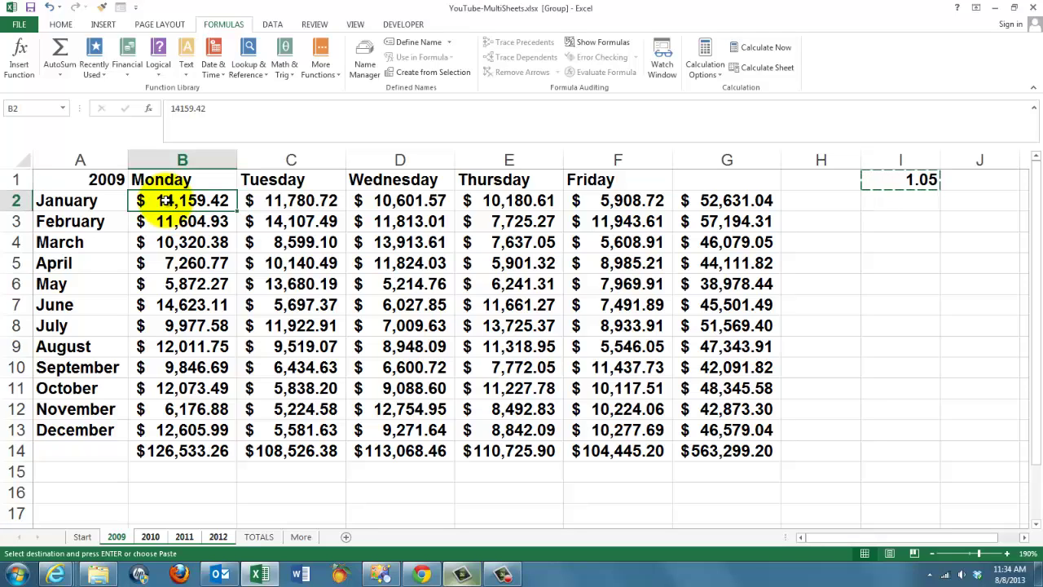
pyautogui.hotkey('ctrl', 'shift', 'Down')
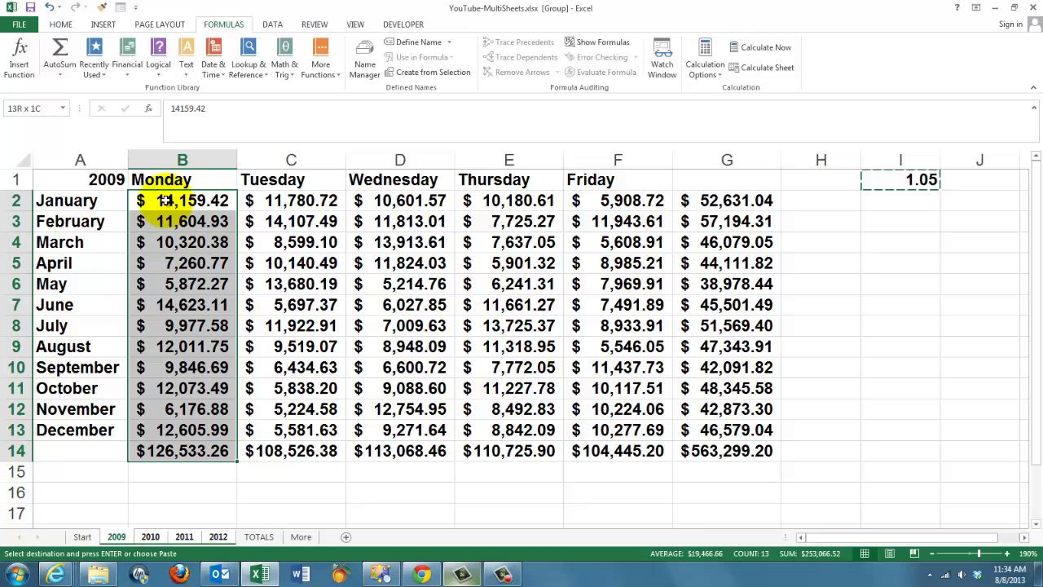
pyautogui.hotkey('ctrl', 'shift', 'Right')
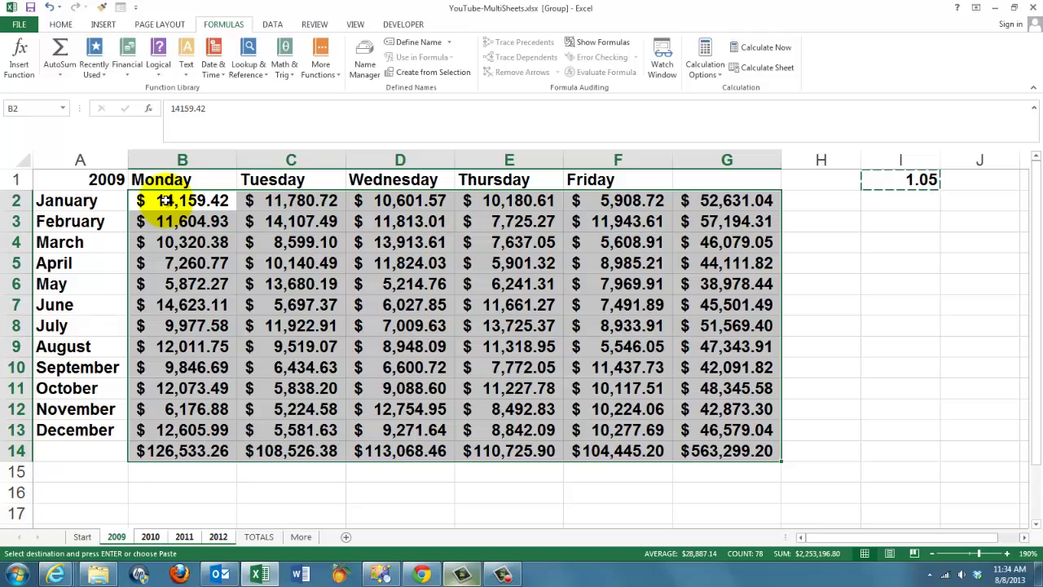
pyautogui.hotkey('shift', 'Up')
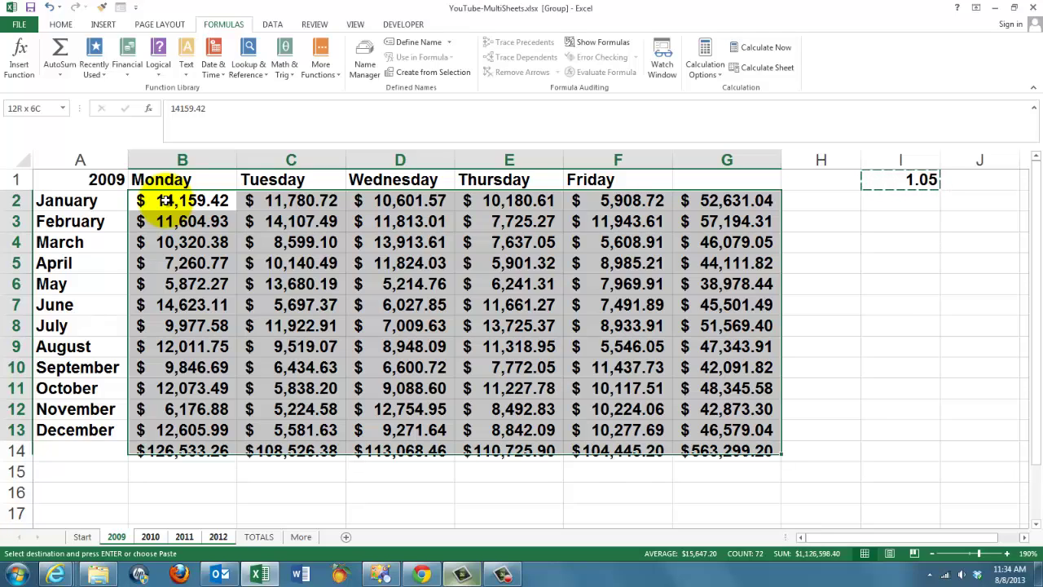
pyautogui.hotkey('shift', 'Left')
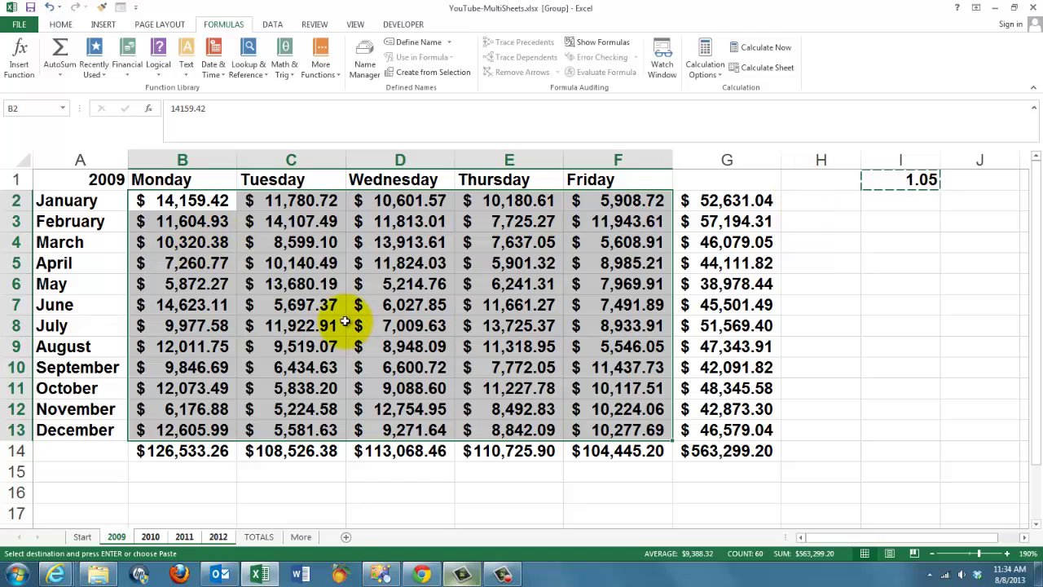
pyautogui.rightClick(382, 305)
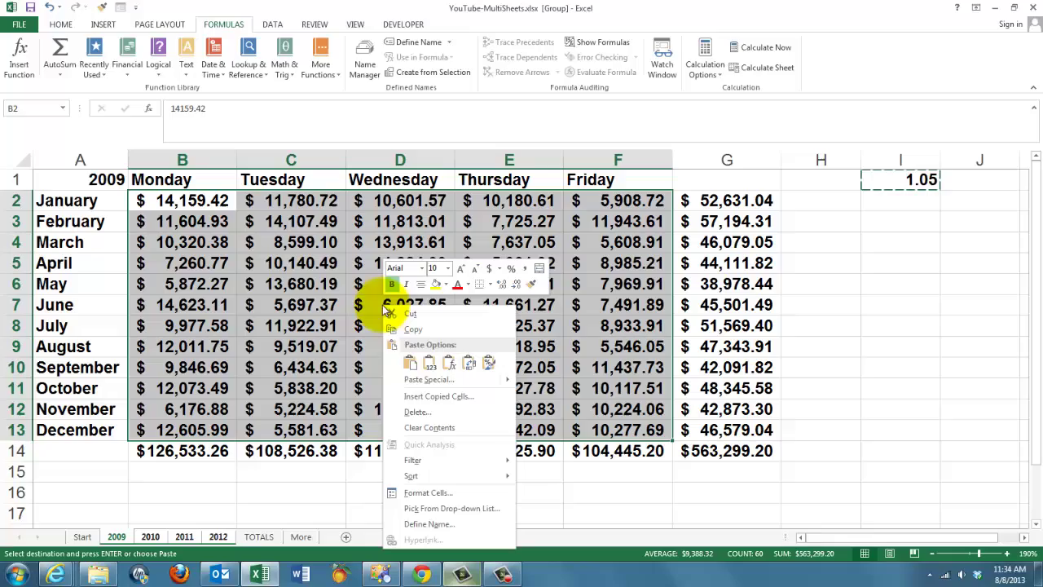
pyautogui.click(432, 380)
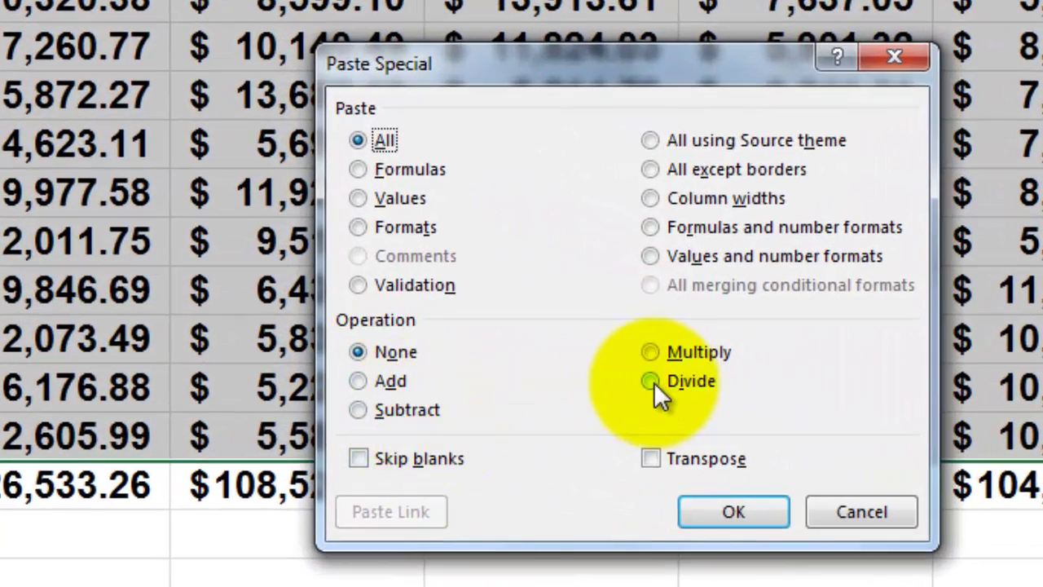
pyautogui.click(652, 380)
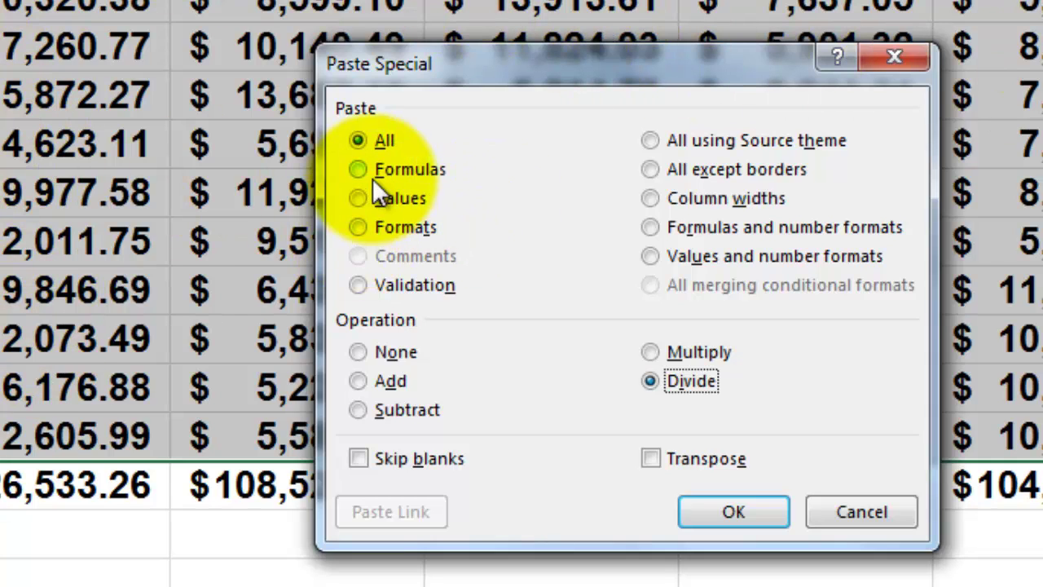
pyautogui.click(360, 200)
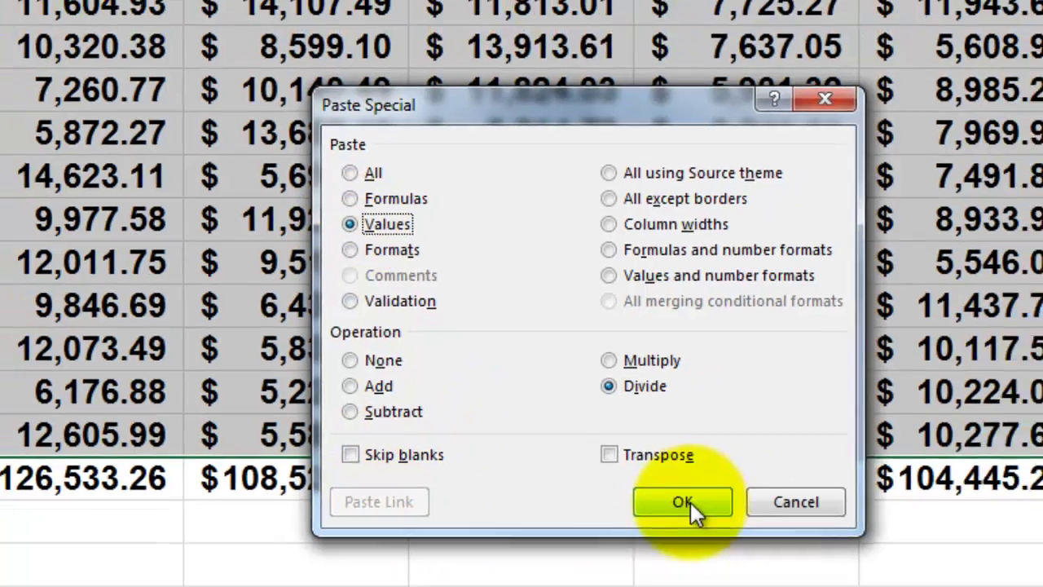
pyautogui.click(742, 512)
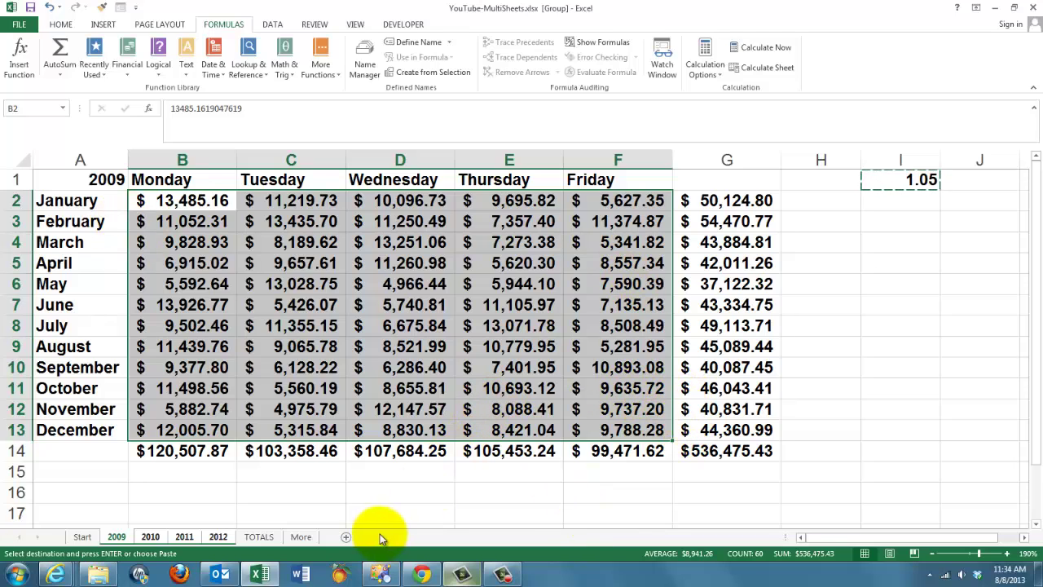
# Ungroup the sheets and check the formula in cell B2 of the TOTALS sheet
pyautogui.rightClick(218, 539)
pyautogui.click(252, 525)
pyautogui.click(261, 538)
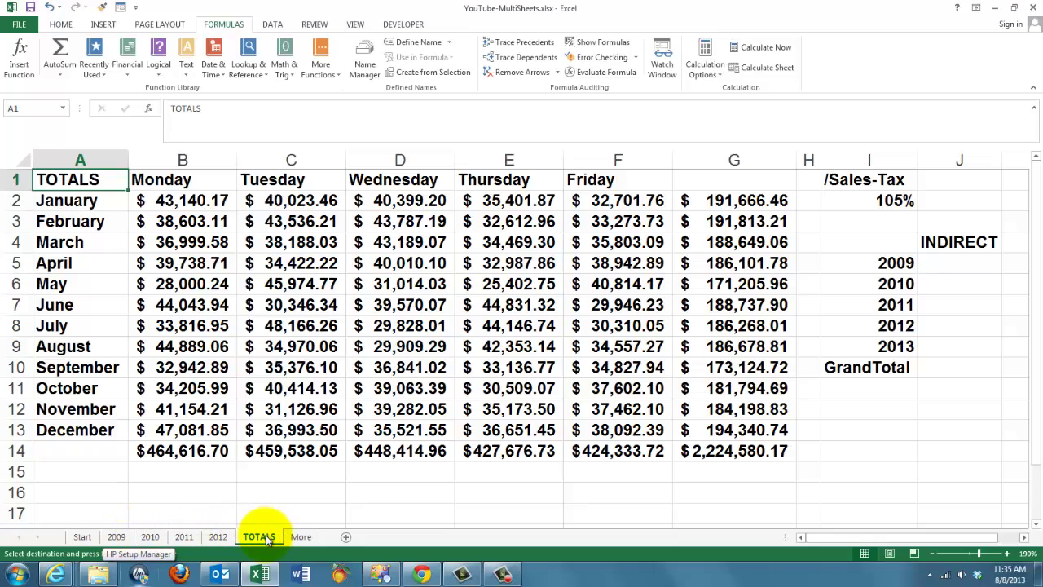
pyautogui.click(185, 203)
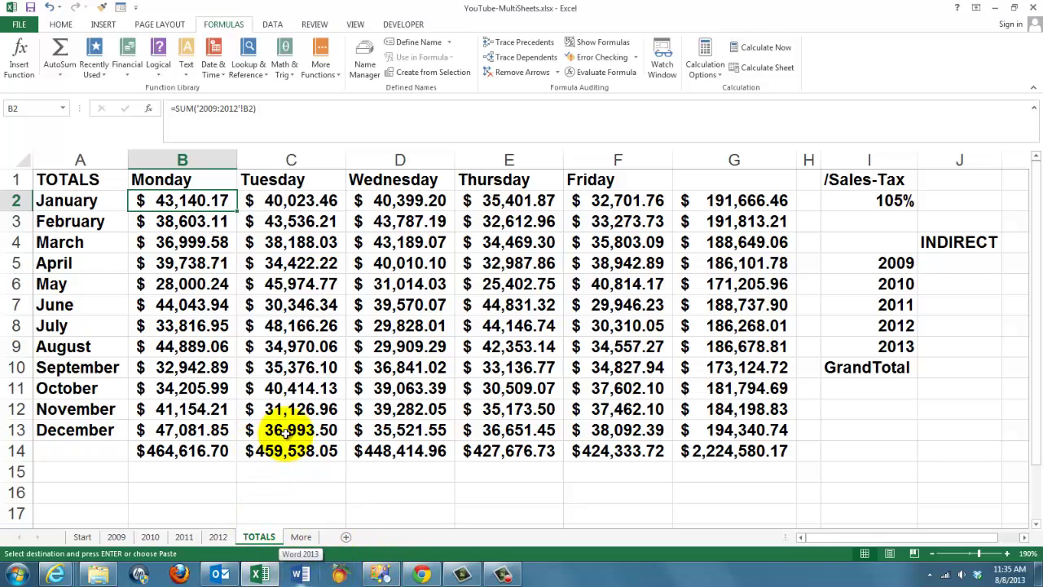
# Rename the Start sheet as 2013
pyautogui.click(82, 537)
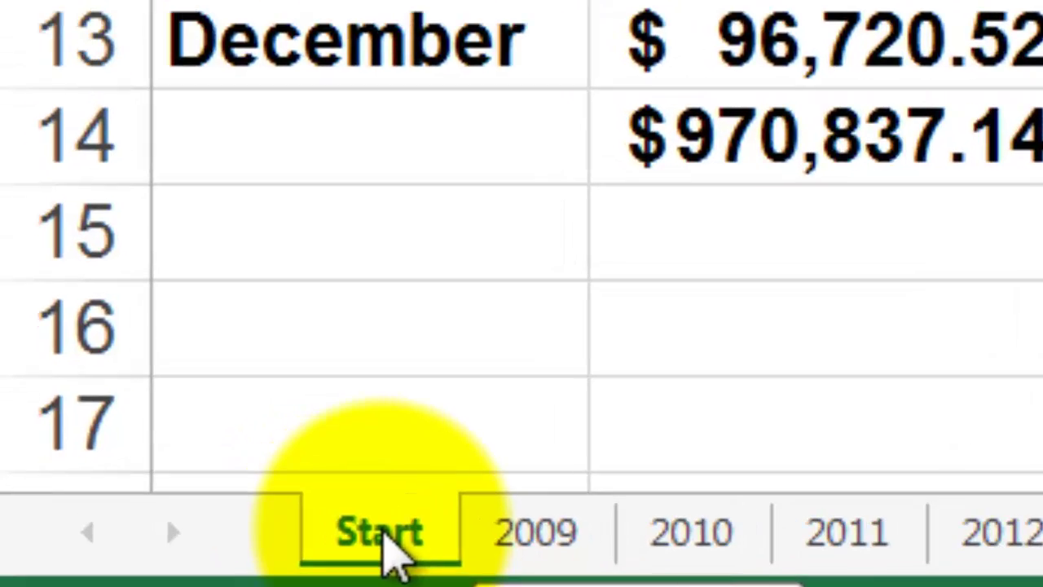
pyautogui.doubleClick(83, 537)
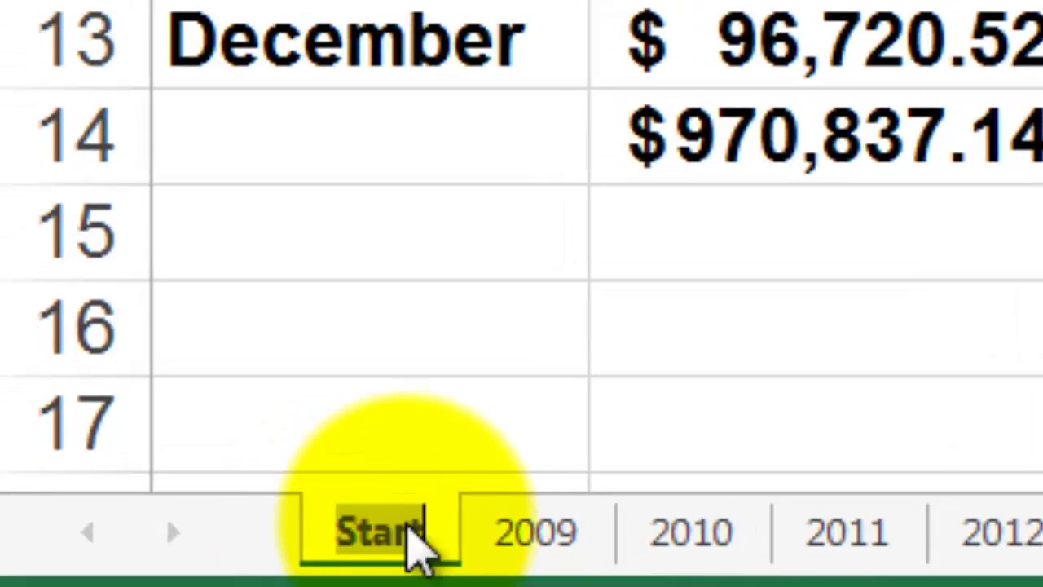
pyautogui.write('2013')
pyautogui.press('Return')
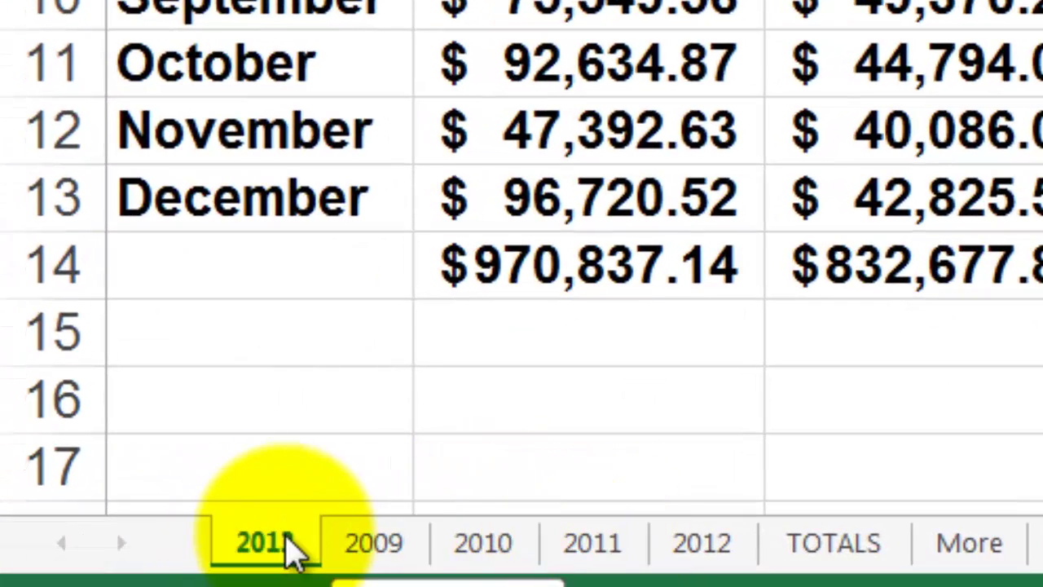
# Move the 2013 sheet between the 2011 and 2012 sheets, and check the totals on the TOTALS sheet
pyautogui.moveTo(270, 547)
pyautogui.mouseDown()
pyautogui.moveTo(310, 513)
pyautogui.moveTo(387, 494)
pyautogui.moveTo(662, 493)
pyautogui.moveTo(503, 498)
pyautogui.moveTo(658, 501)
pyautogui.mouseUp()
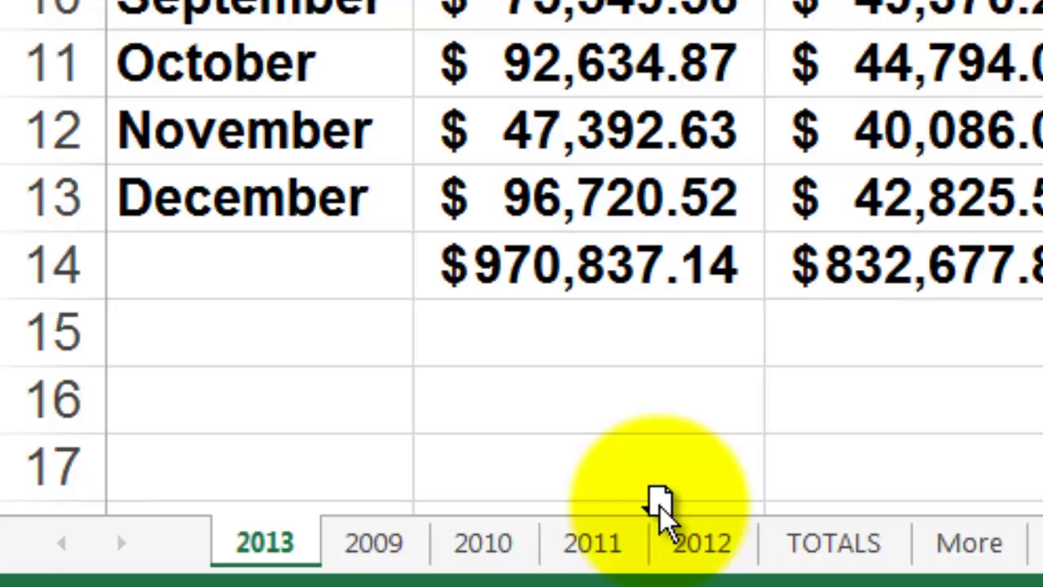
pyautogui.moveTo(660, 521); pyautogui.dragTo(662, 522)
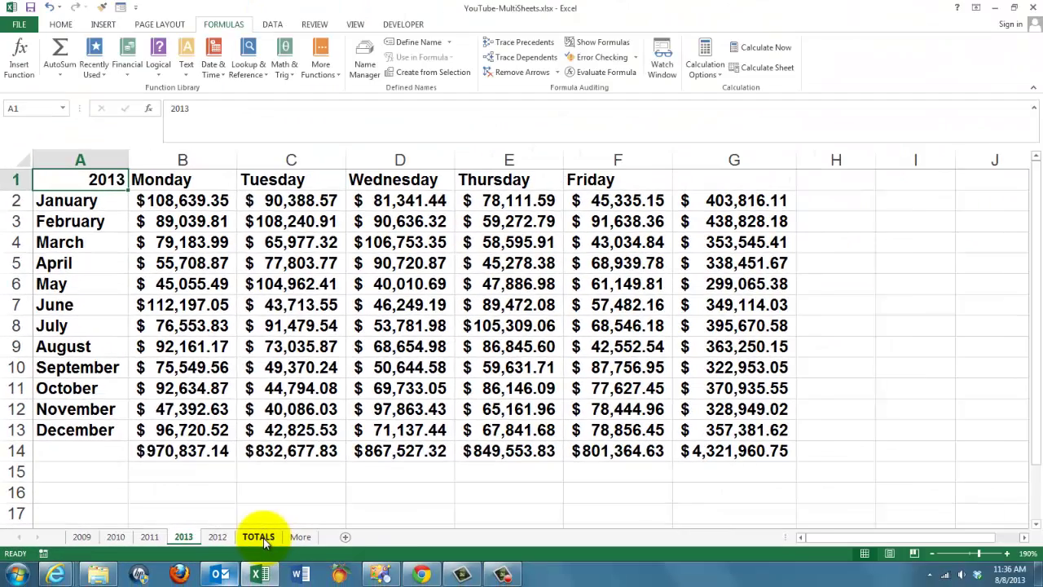
pyautogui.click(807, 546)
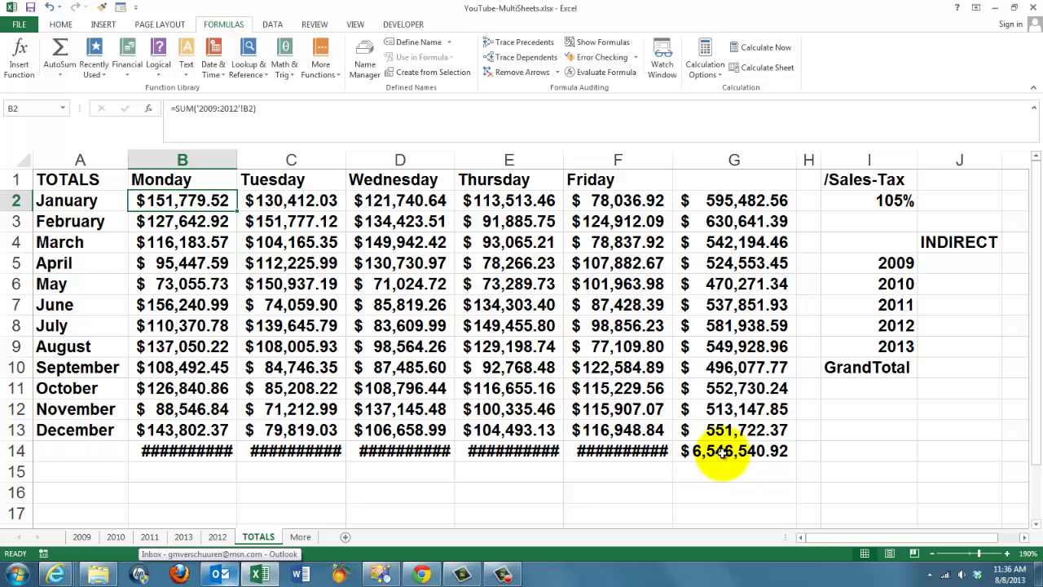
# Reduce the zoom of the TOTALS sheet to 170% and autofit the width of all its columns
pyautogui.click(23, 156)
pyautogui.doubleClick(241, 158)
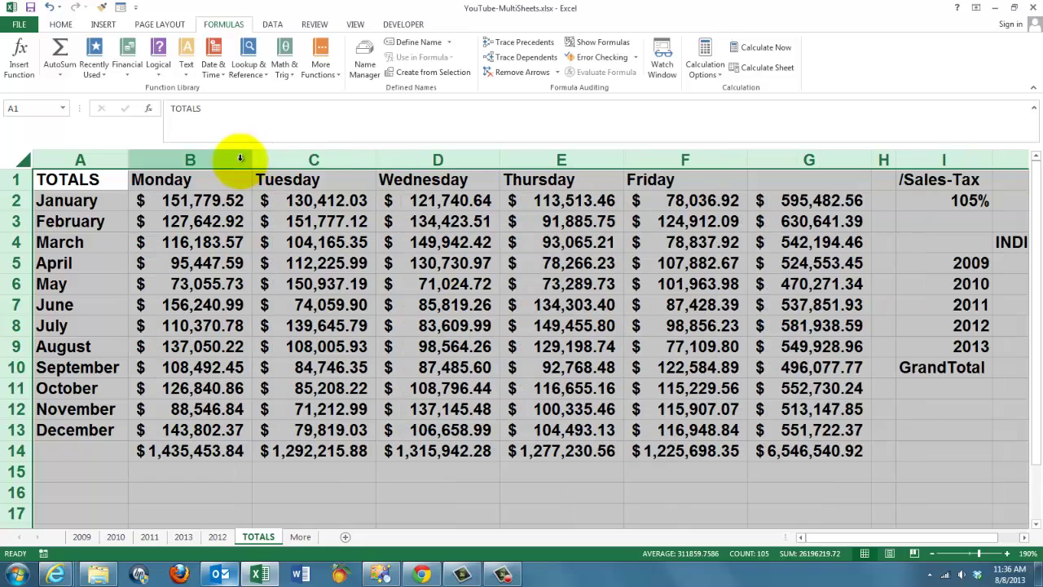
pyautogui.click(69, 181)
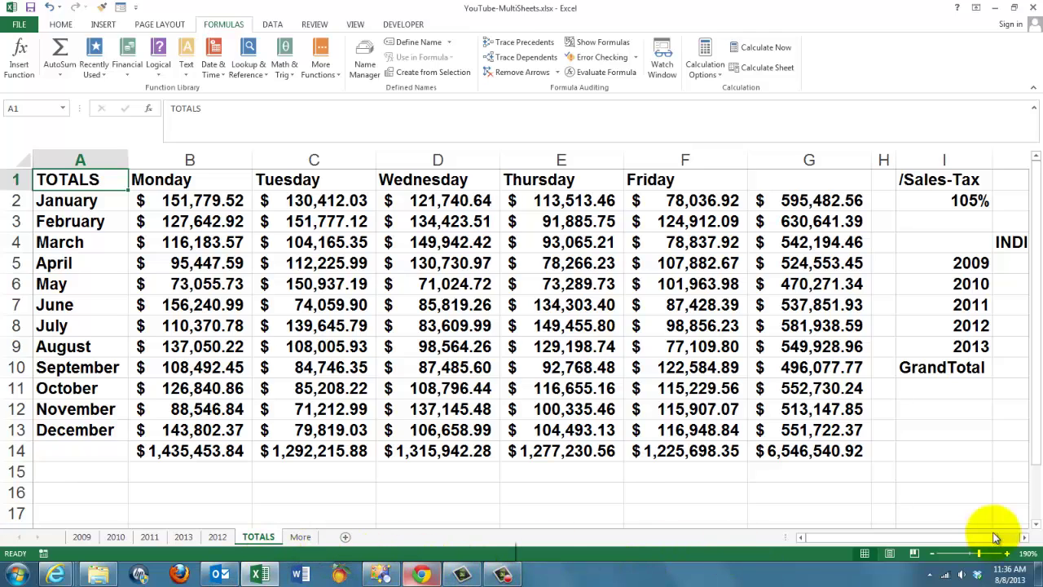
pyautogui.click(935, 555)
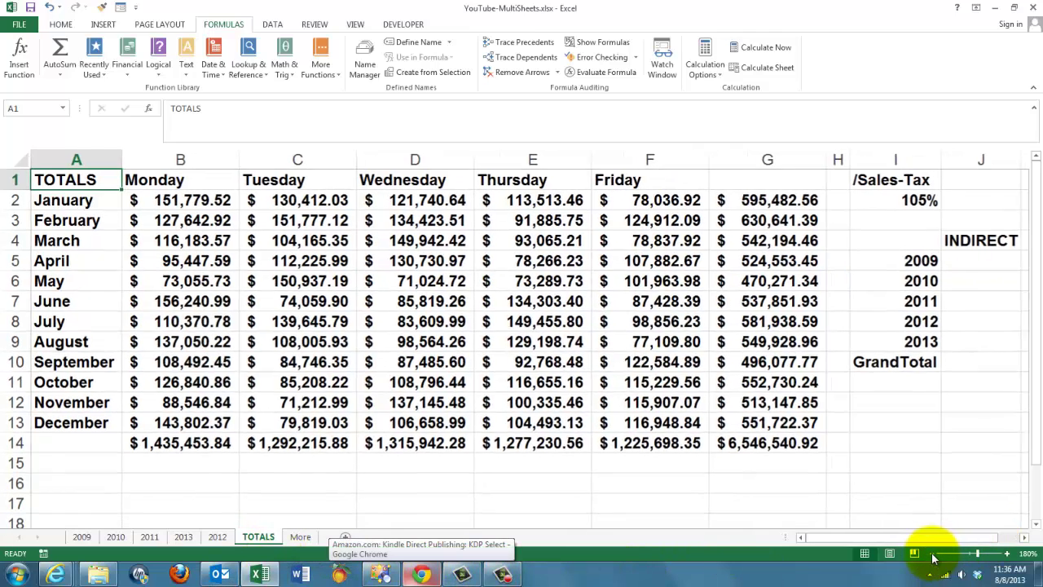
pyautogui.click(935, 555)
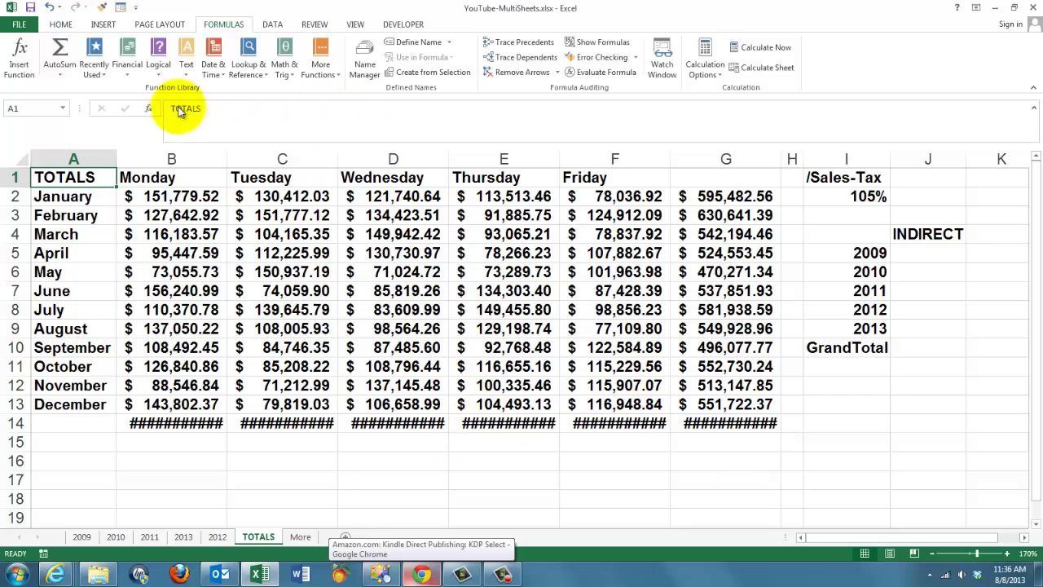
pyautogui.click(16, 161)
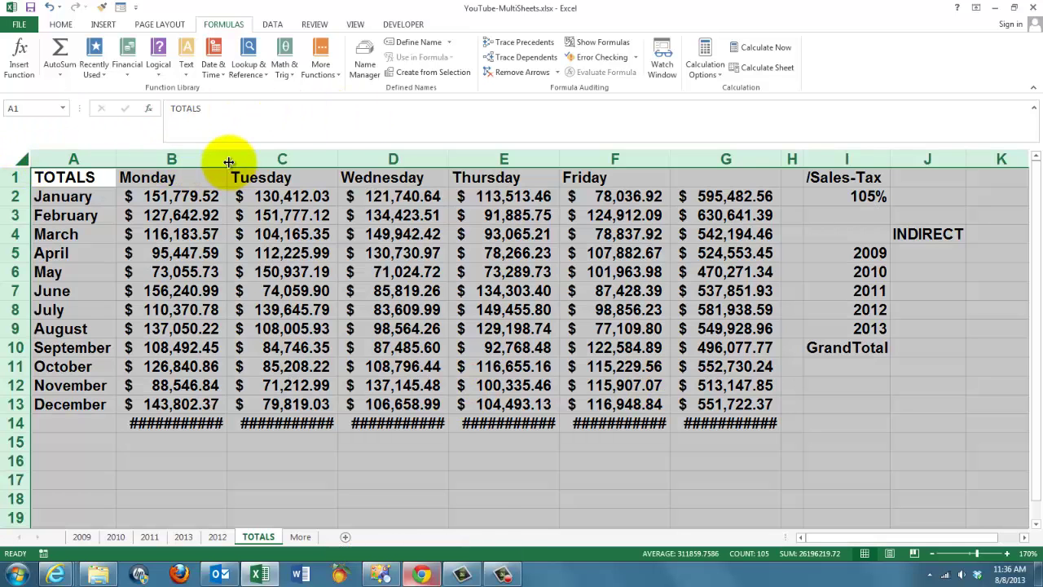
pyautogui.doubleClick(229, 162)
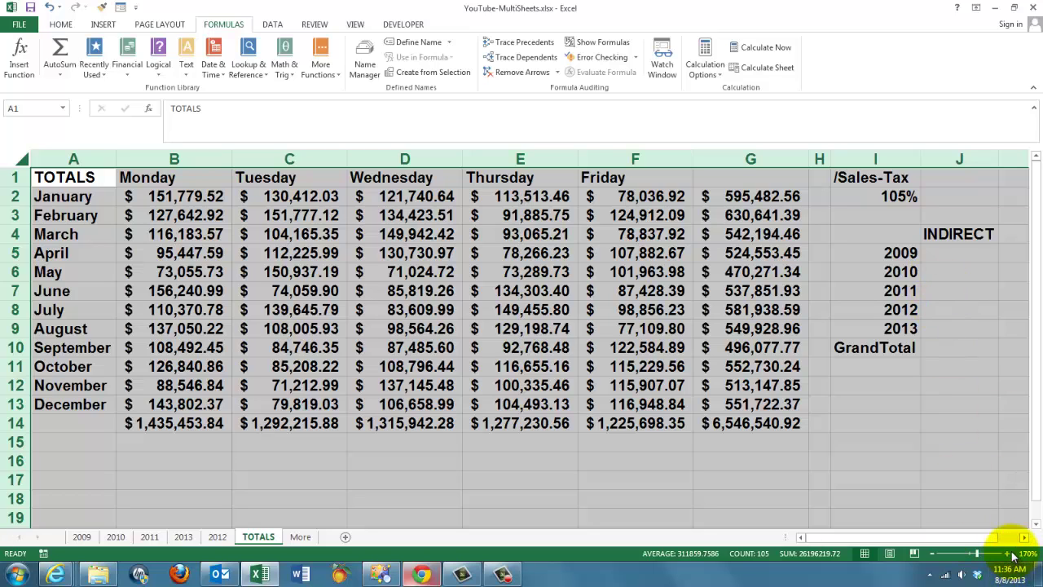
# Enter =INDIRECT(I5 & "!G14") in cell J5 of the TOTALS sheet and format the cell as currency
pyautogui.click(933, 254)
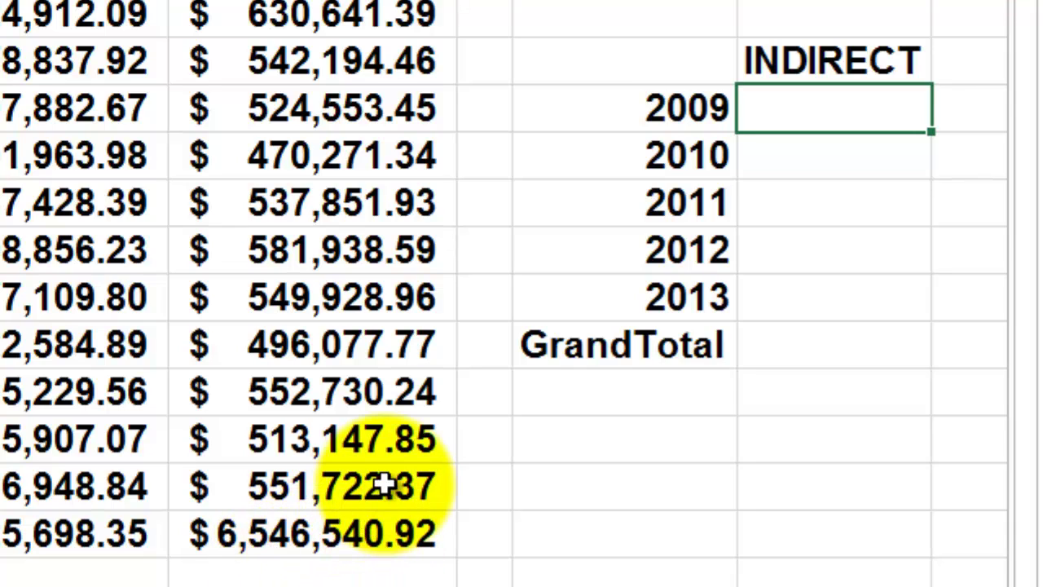
pyautogui.write('ind')
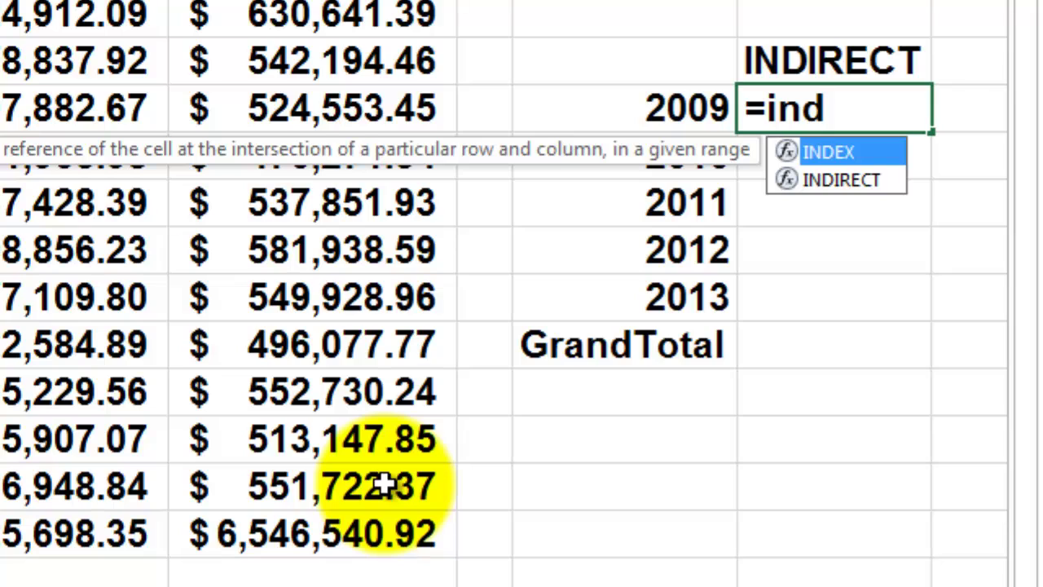
pyautogui.write('irect')
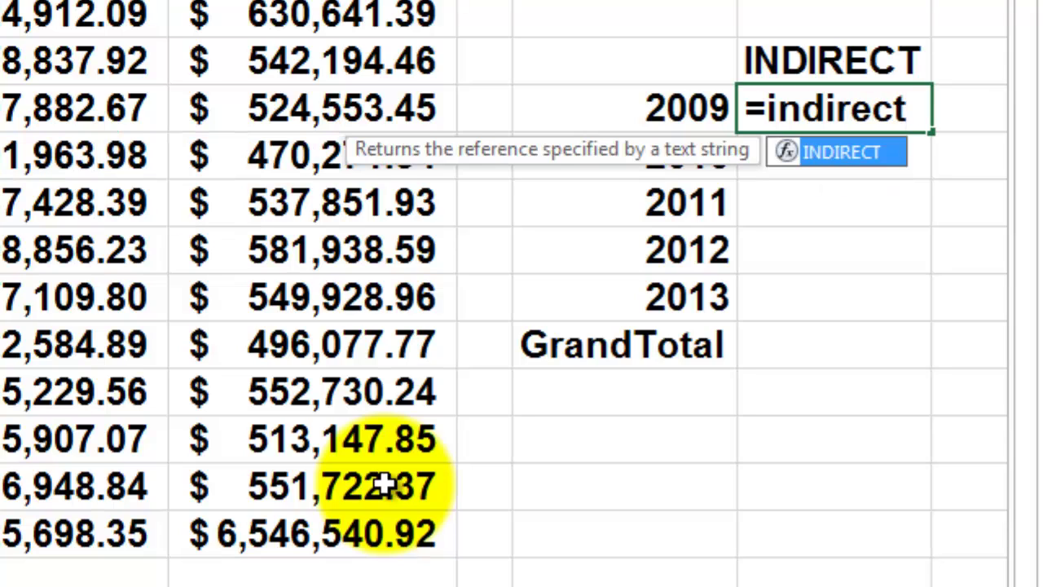
pyautogui.write('(')
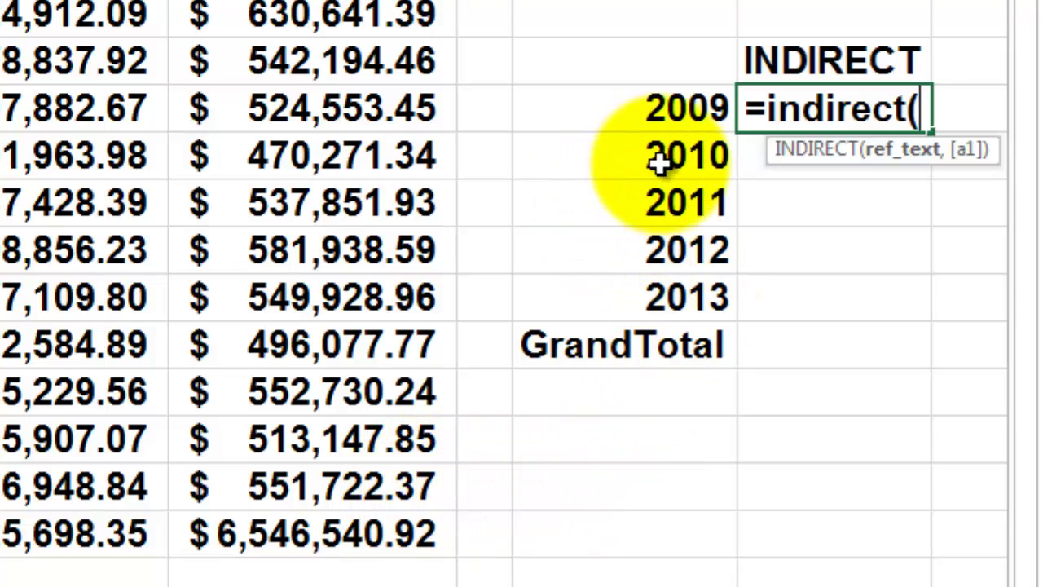
pyautogui.click(652, 113)
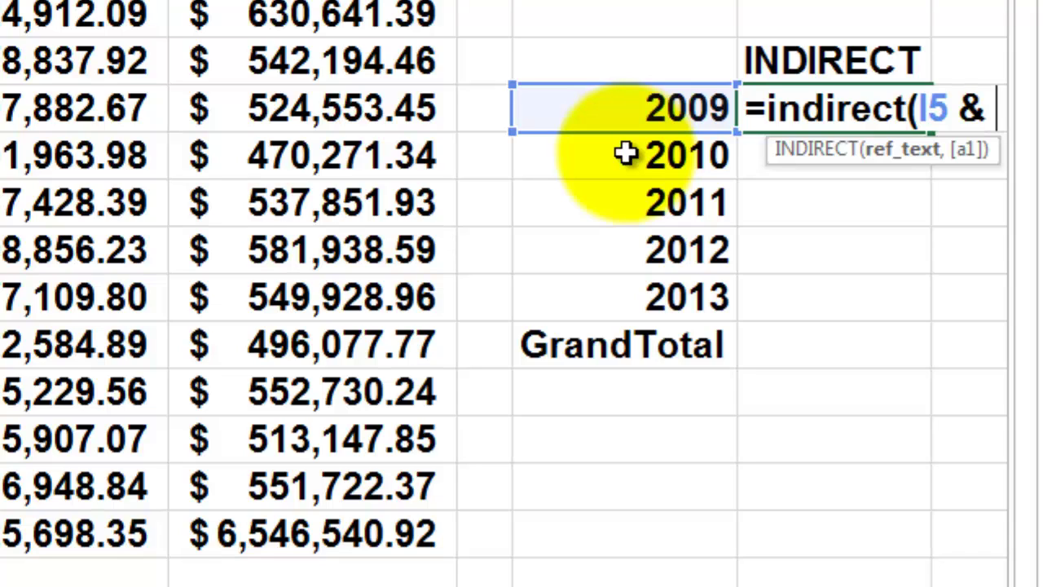
pyautogui.write('& "!G14')
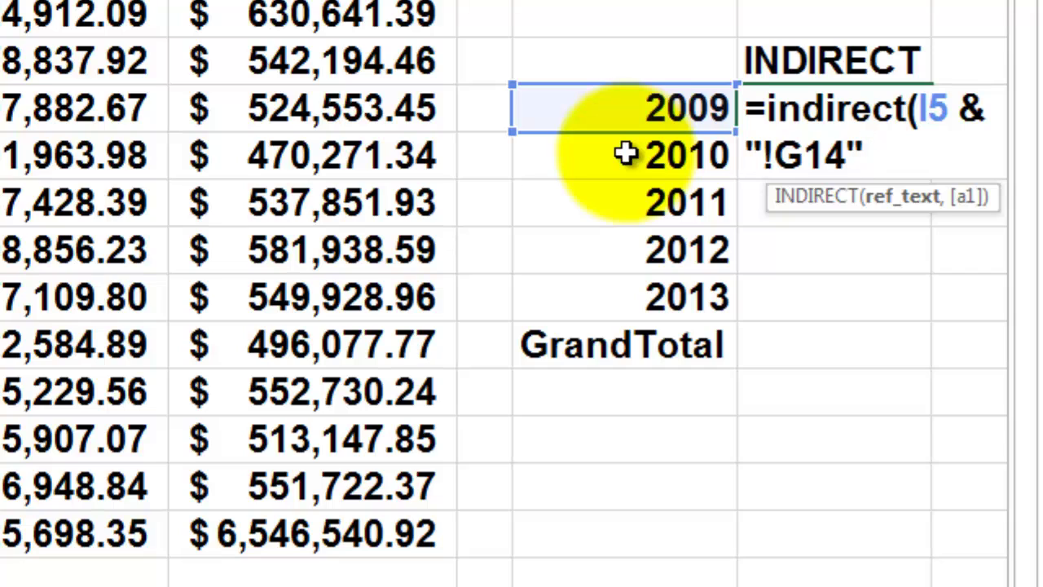
pyautogui.hotkey('ctrl', 'Return')
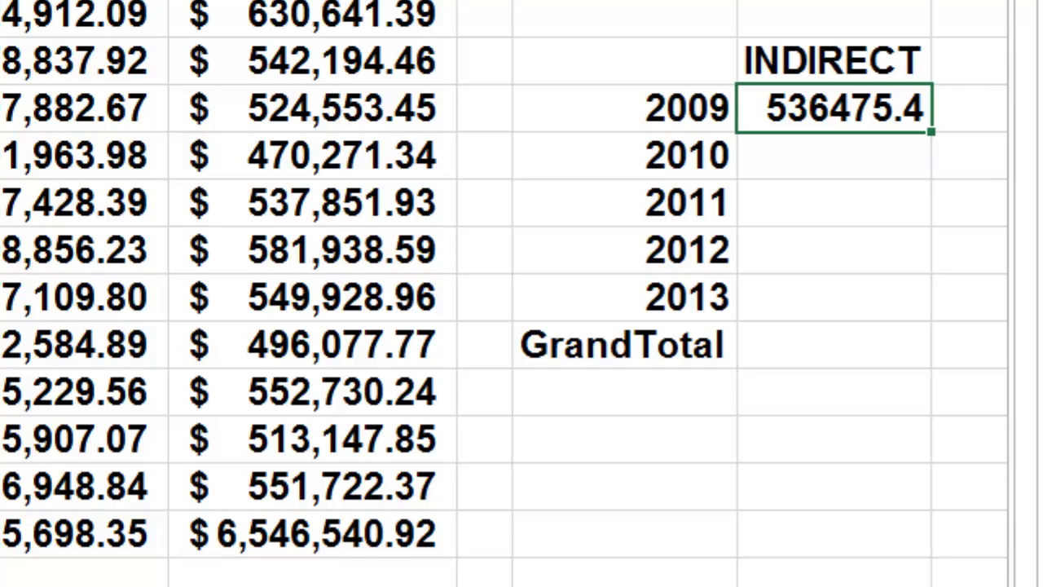
pyautogui.hotkey('ctrl', 'shift', '4')
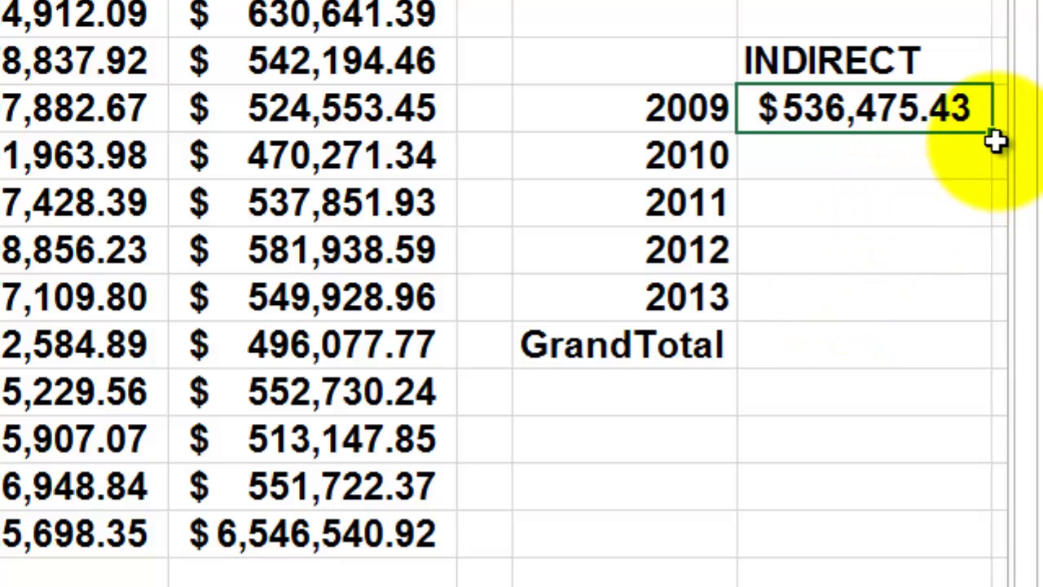
# Fill the INDIRECT formula from J5 down to J9 for the years through 2013, and autofit column J
pyautogui.moveTo(992, 140); pyautogui.dragTo(1007, 308)
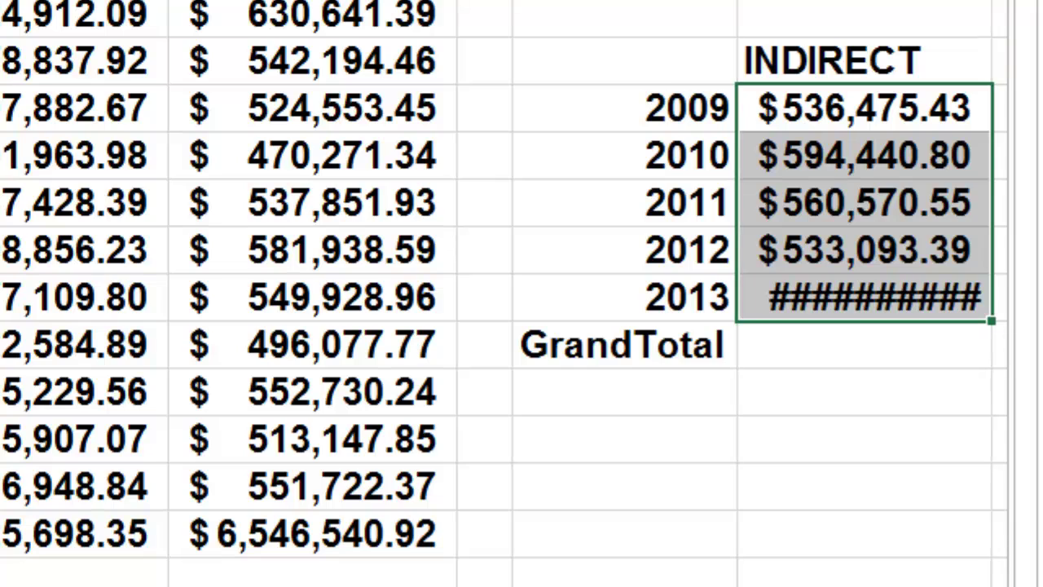
pyautogui.hotkey('alt', 'h')
pyautogui.press('o')
pyautogui.press('i')
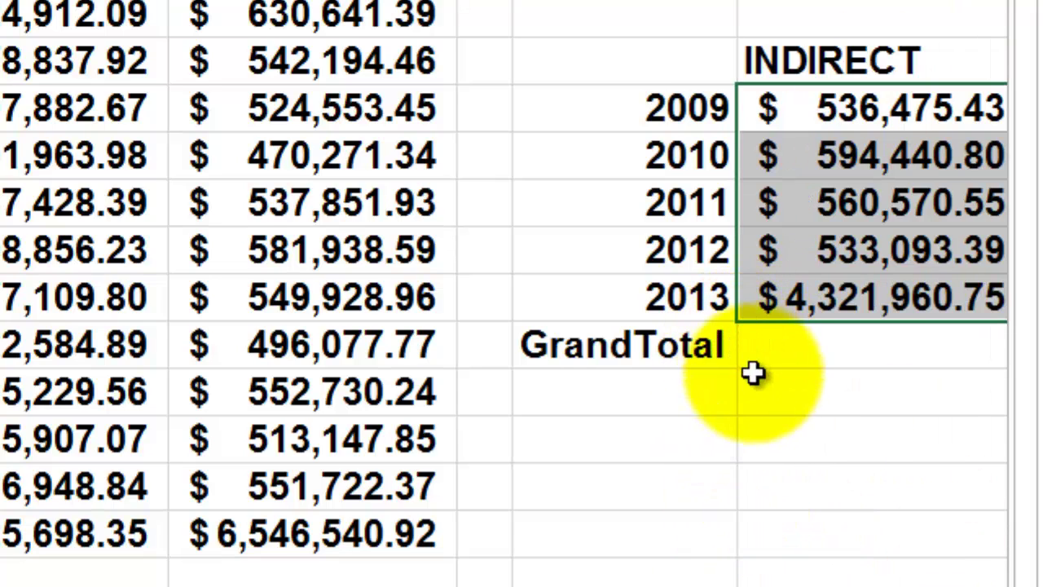
# Add an AutoSum of the yearly totals in cell J10 beside the GrandTotal label
pyautogui.click(782, 348)
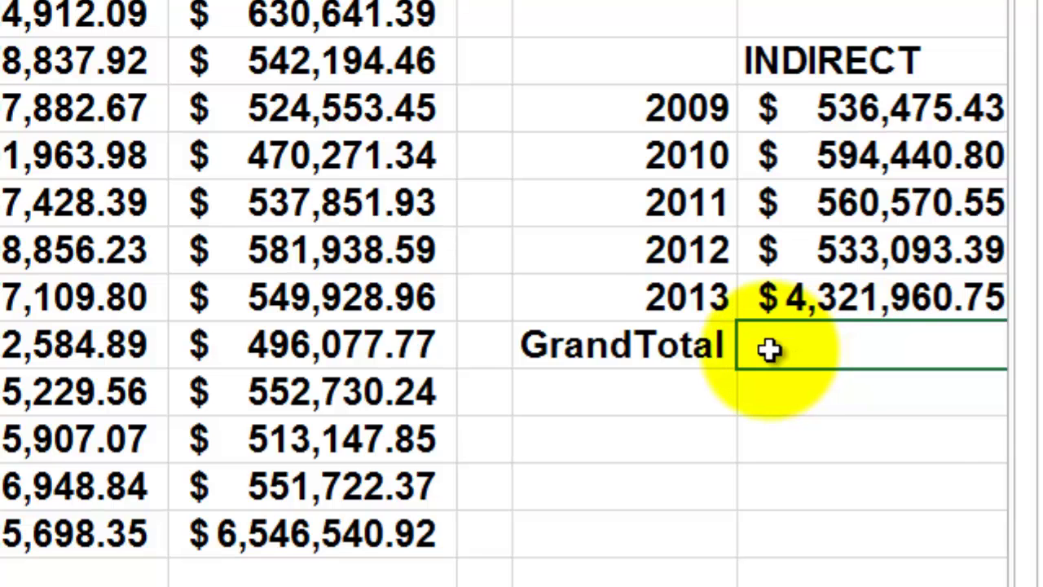
pyautogui.hotkey('alt', '=')
pyautogui.press('Return')
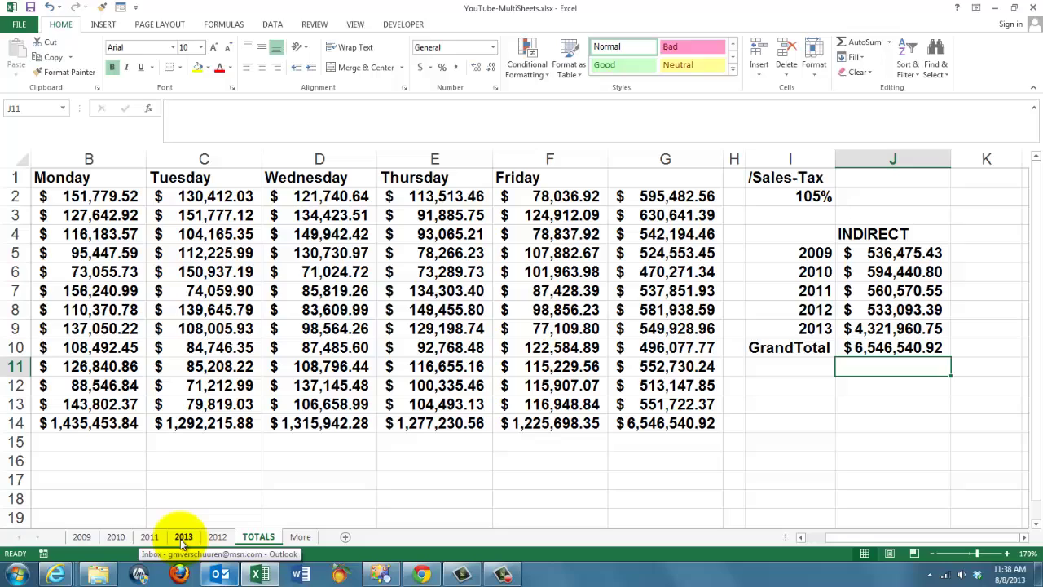
# Move the 2013 sheet behind the TOTALS sheet, outside the 2009 to 2012 range, and return to TOTALS
pyautogui.click(183, 538)
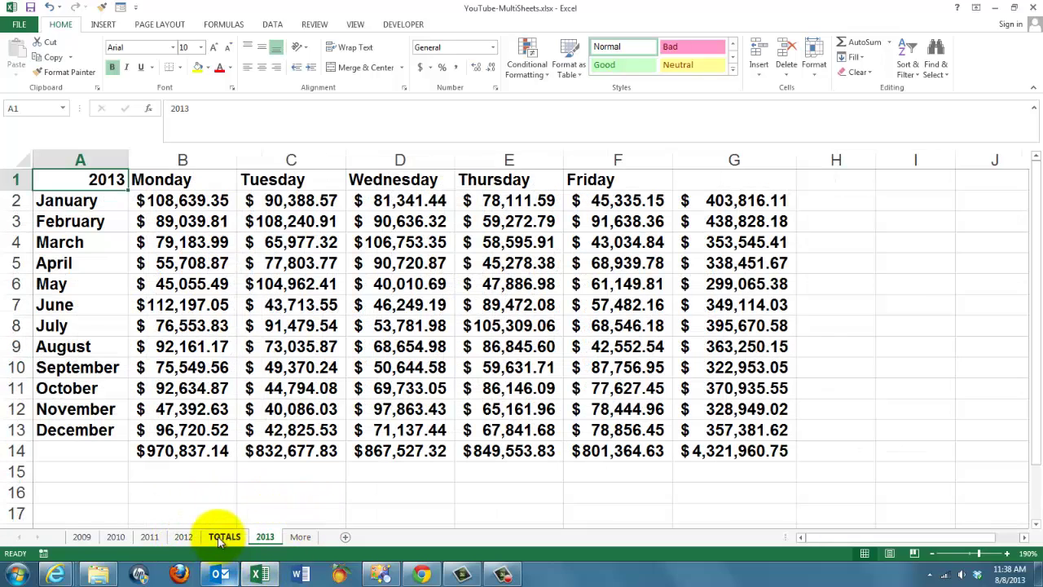
pyautogui.click(221, 538)
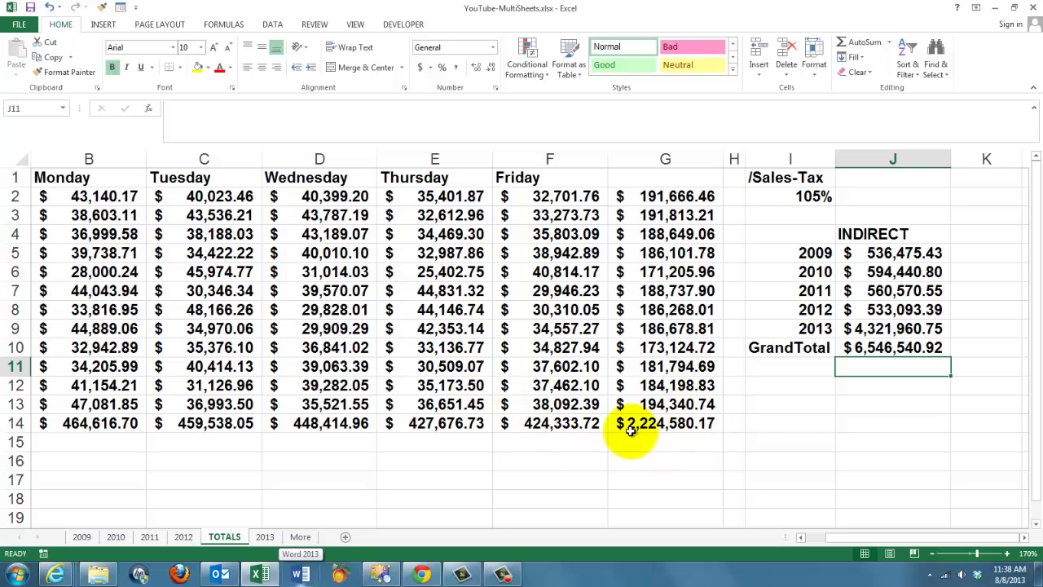
# Check the INDIRECT formula for 2013 in cell J9, and open the More sheet
pyautogui.click(849, 328)
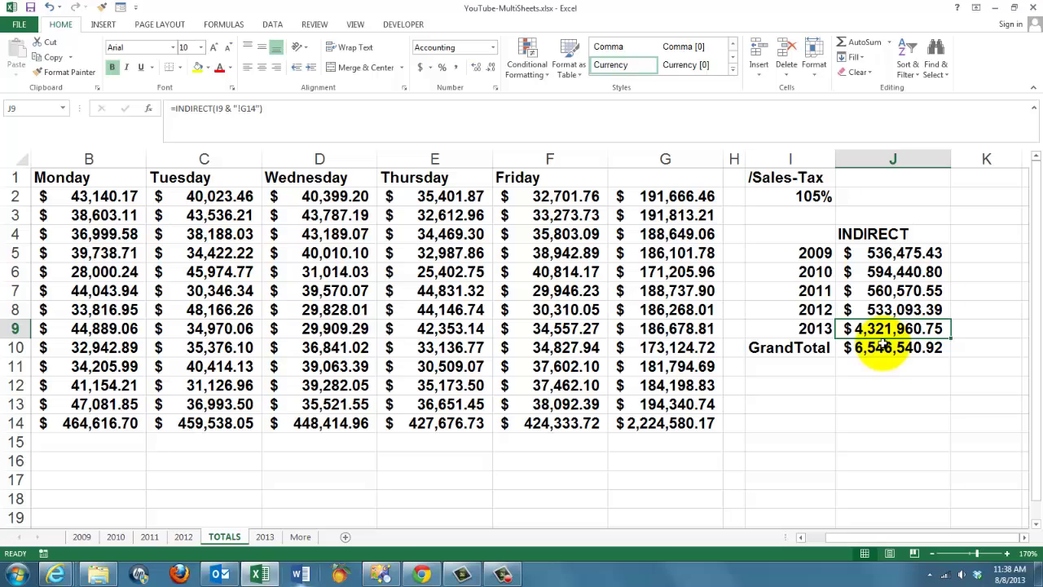
pyautogui.click(301, 538)
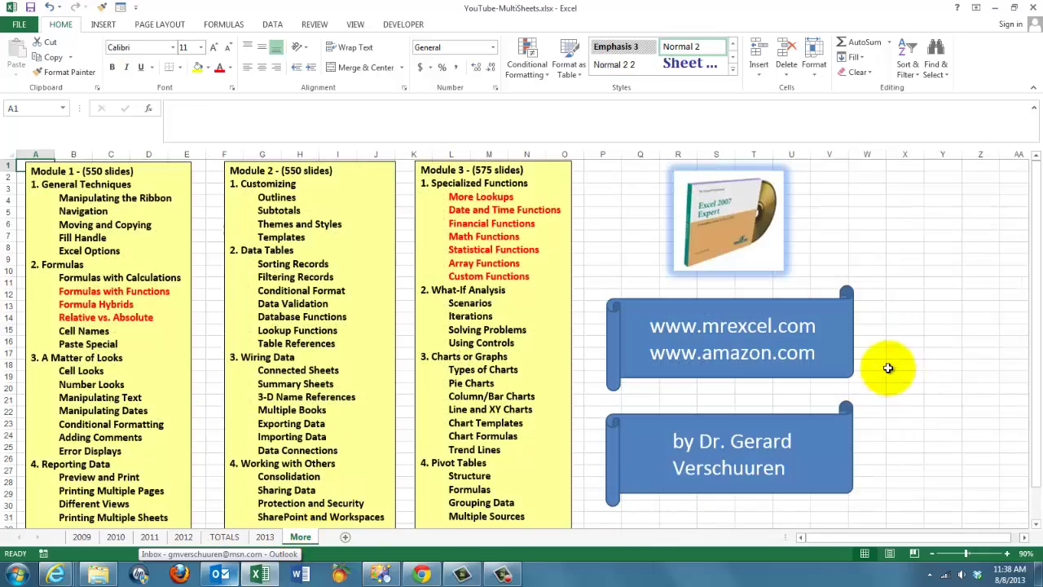